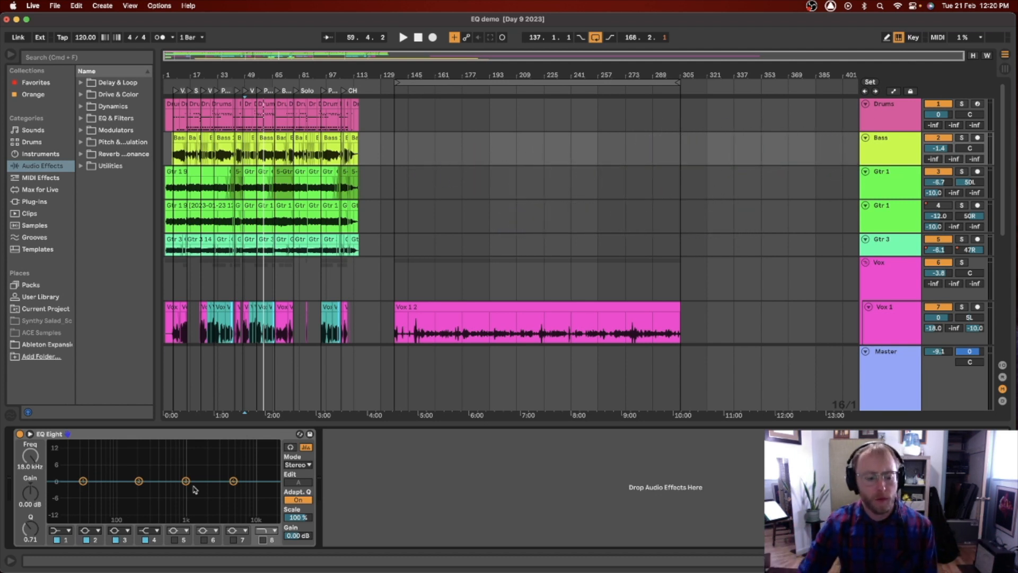
Set EQ band 1 to the gentle low-cut shape and place its cutoff at 100 Hz
click(60, 532)
click(65, 467)
drag(83, 493, 118, 489)
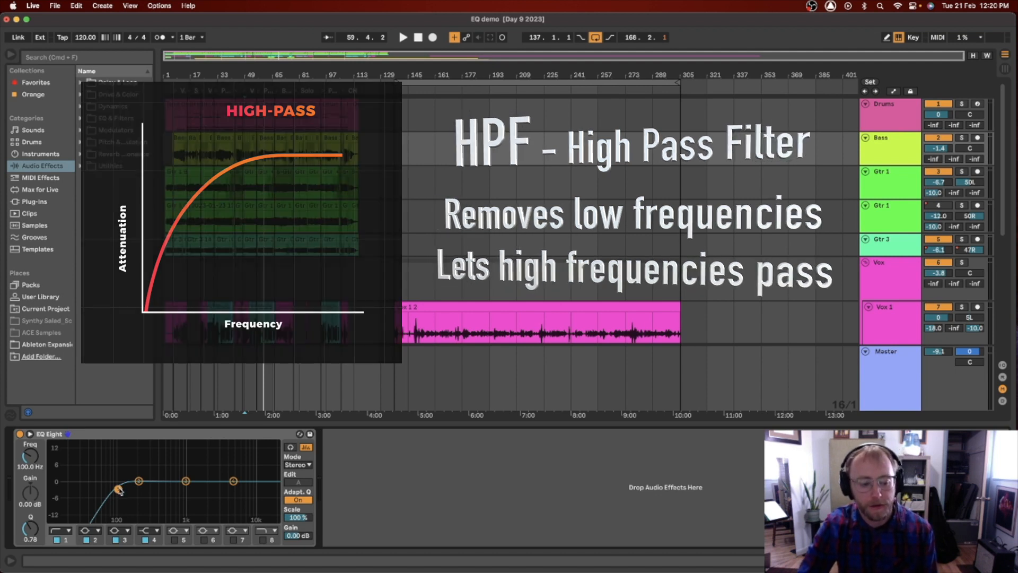
Raise the band 1 low-cut frequency to 212 Hz and set its Q to 0.79
mouse_move(118, 488)
mouse_down()
mouse_move(93, 488)
mouse_move(132, 488)
mouse_up()
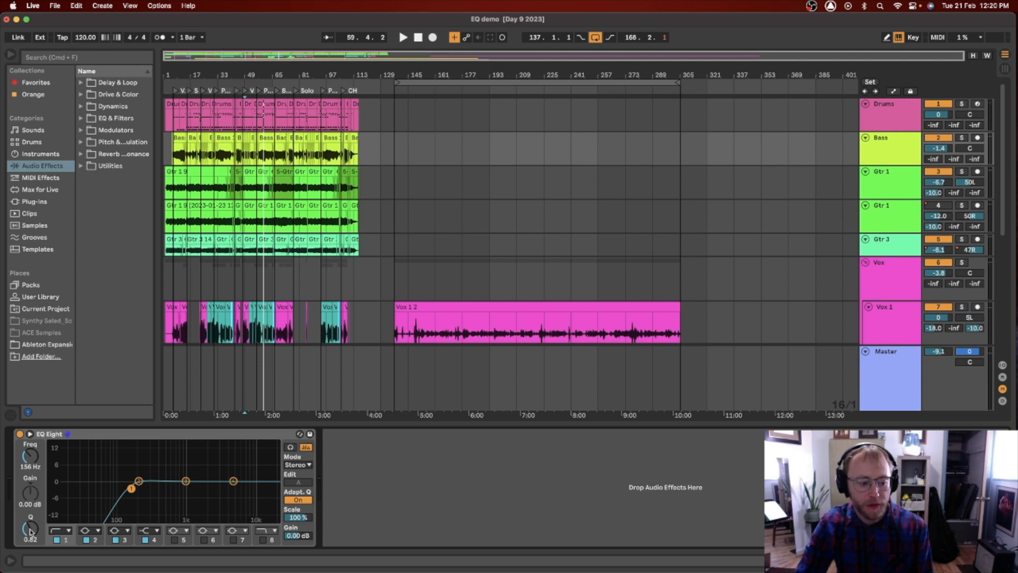
mouse_move(30, 456)
mouse_down()
mouse_move(30, 440)
mouse_move(31, 452)
mouse_up()
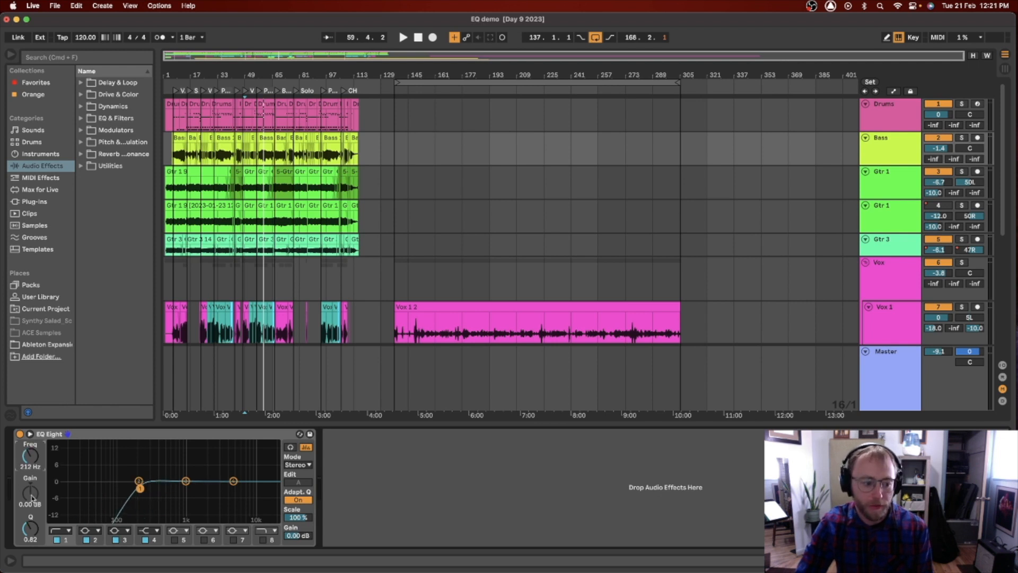
drag(31, 498, 32, 494)
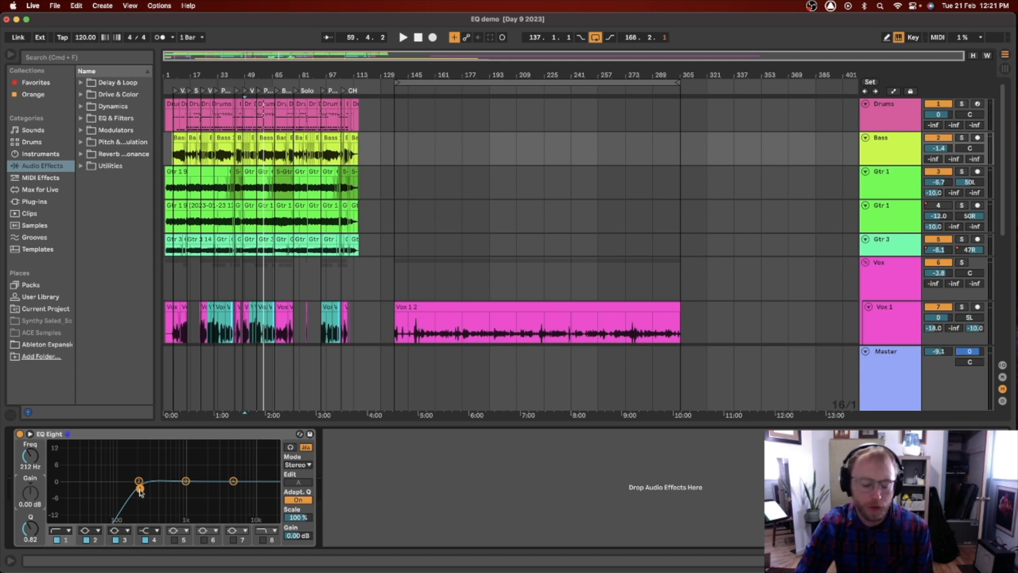
mouse_move(30, 532)
mouse_down()
mouse_move(30, 517)
mouse_move(30, 528)
mouse_up()
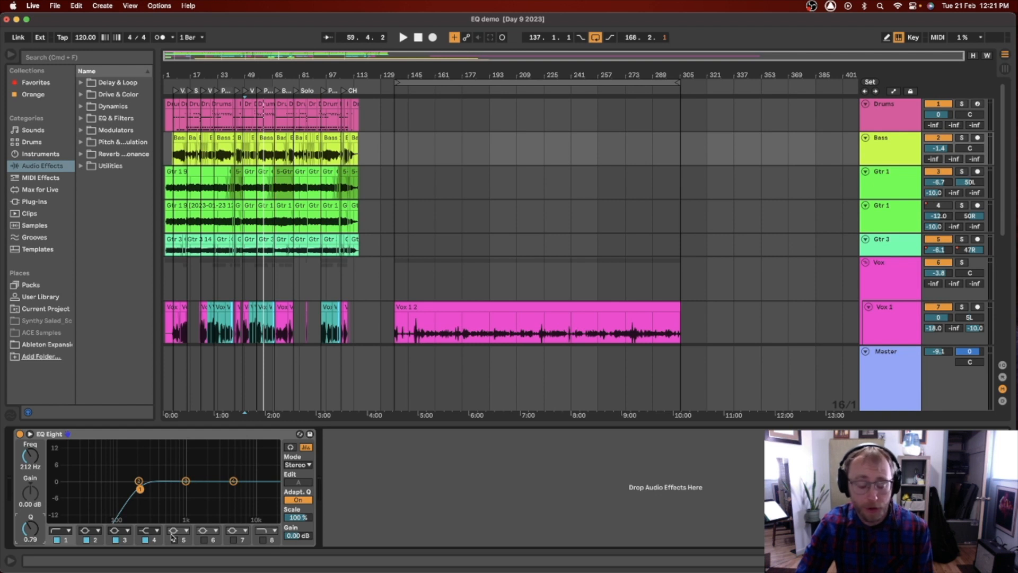
Toggle EQ bands 1 to 4 on and off, leaving bands 1 to 3 enabled and band 4 disabled
click(57, 540)
click(56, 540)
click(86, 539)
click(118, 540)
click(145, 540)
click(116, 539)
click(87, 540)
click(87, 539)
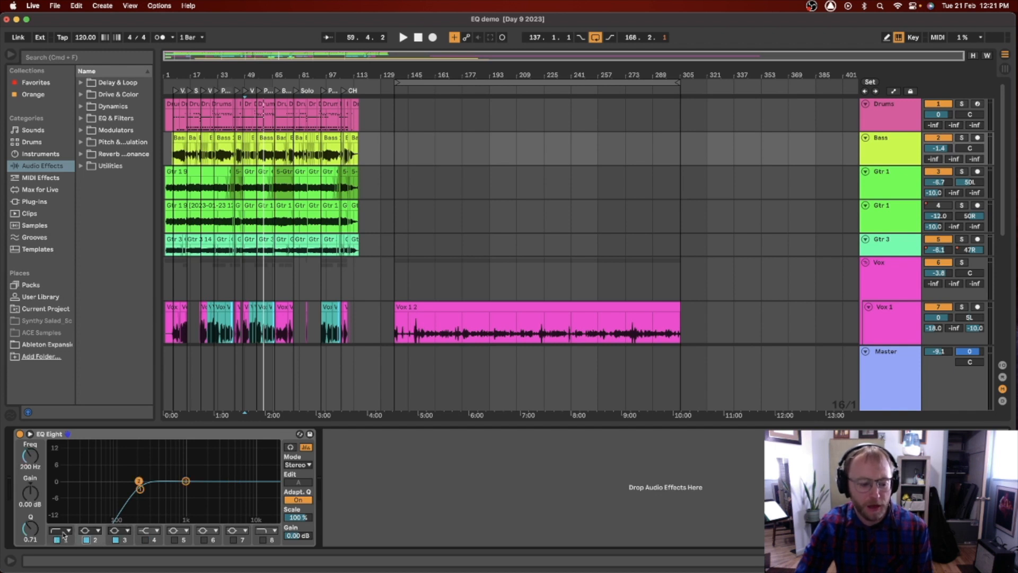
Try the steeper low-cut shape on band 1 with Q lowered to 0.66, and return the band to the gentler low-cut shape
click(62, 531)
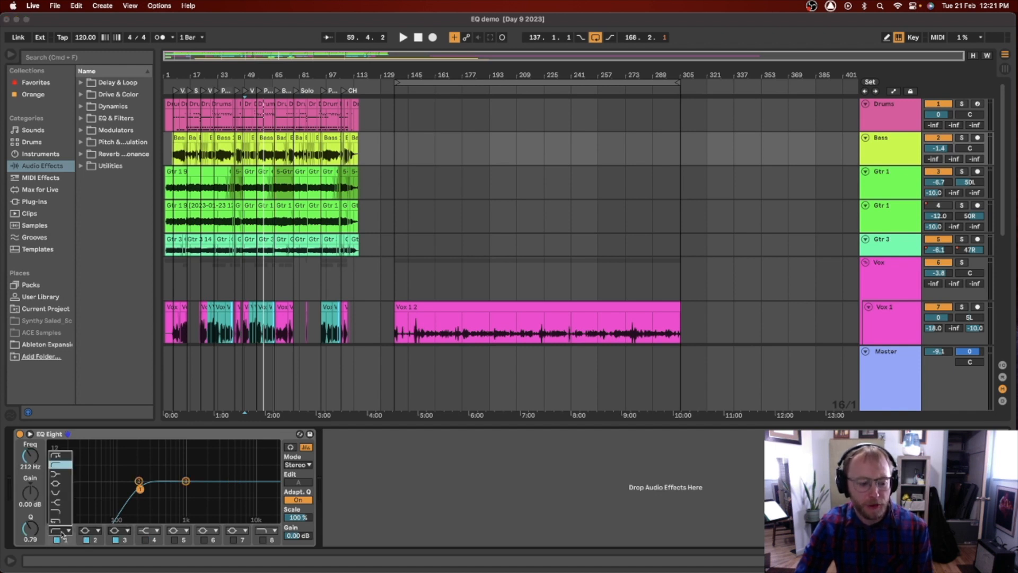
click(62, 456)
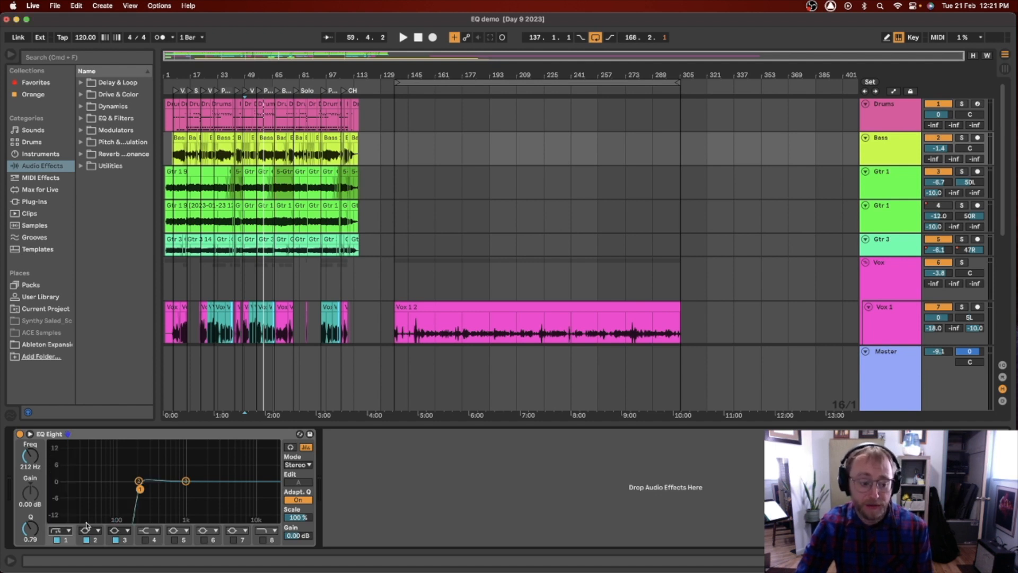
drag(140, 489, 140, 492)
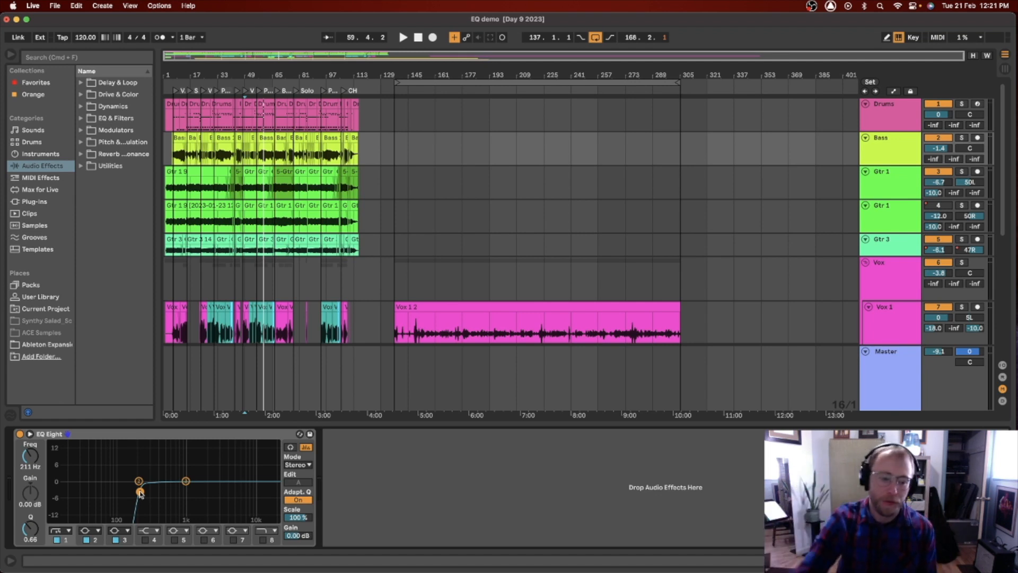
click(58, 529)
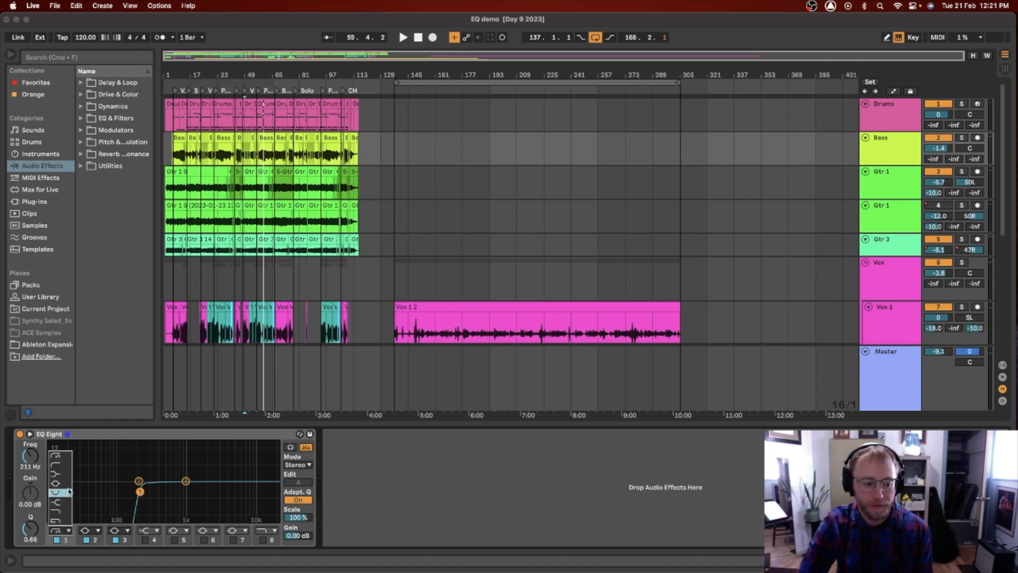
click(66, 468)
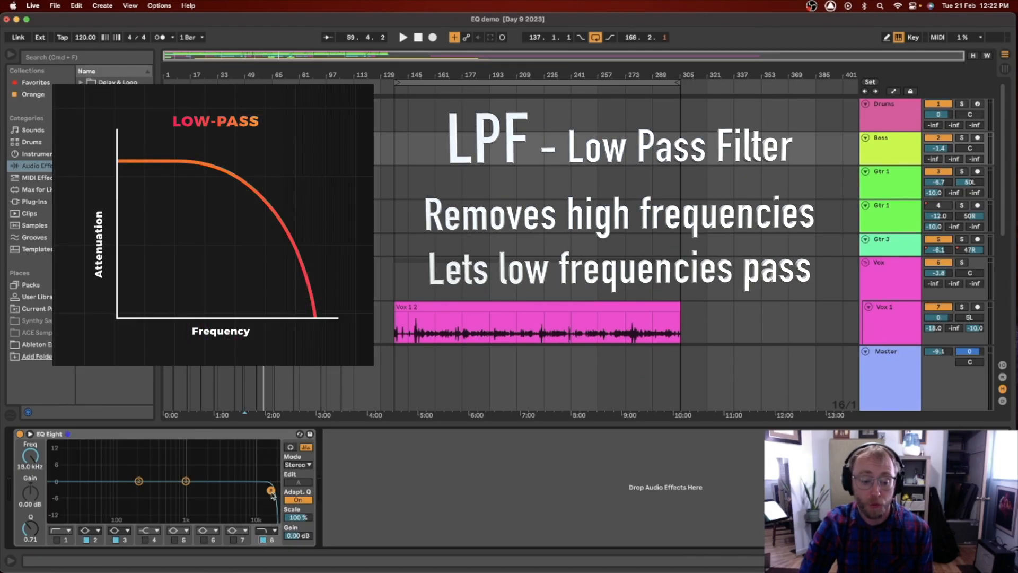
Sweep the band 8 high-cut filter down to about 4.6 kHz and back to 6.12 kHz, and disable the band
drag(271, 493, 238, 491)
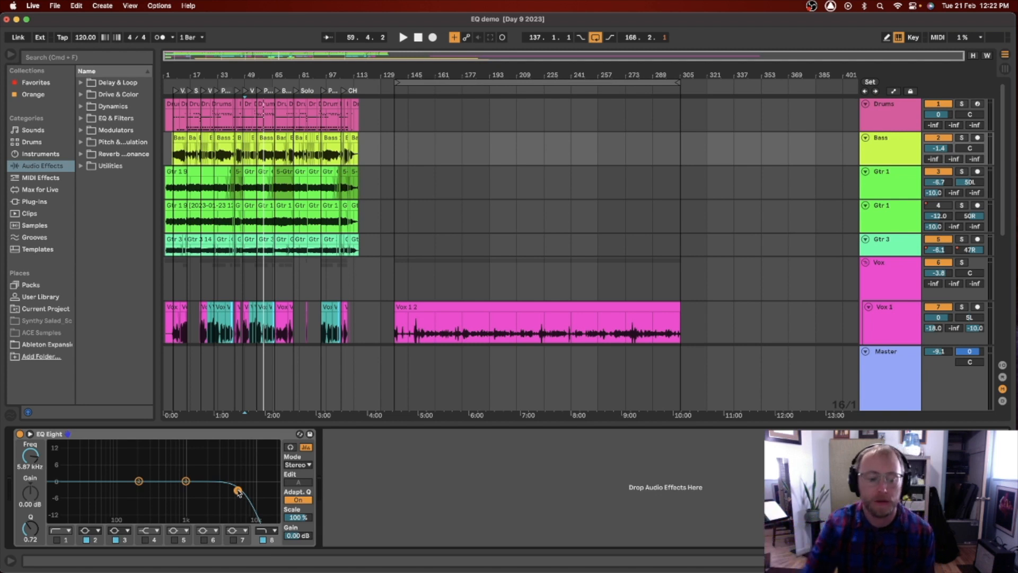
mouse_move(239, 493)
mouse_down()
mouse_move(247, 490)
mouse_move(231, 490)
mouse_up()
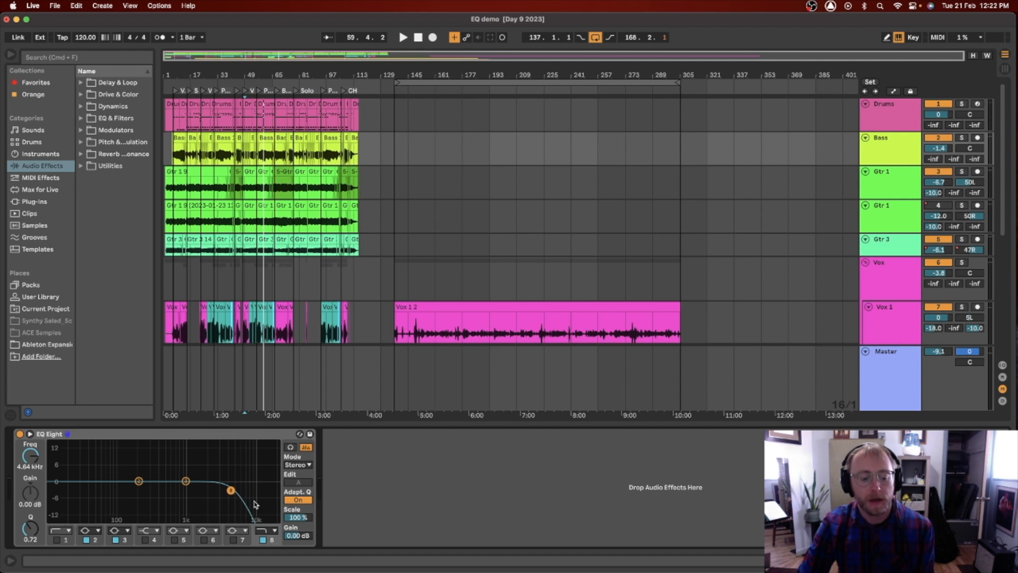
mouse_move(230, 490)
mouse_down()
mouse_move(193, 490)
mouse_move(240, 490)
mouse_up()
click(263, 540)
Enable band 1 as a low shelf and boost it by about 6.32 dB at 141 Hz
click(57, 539)
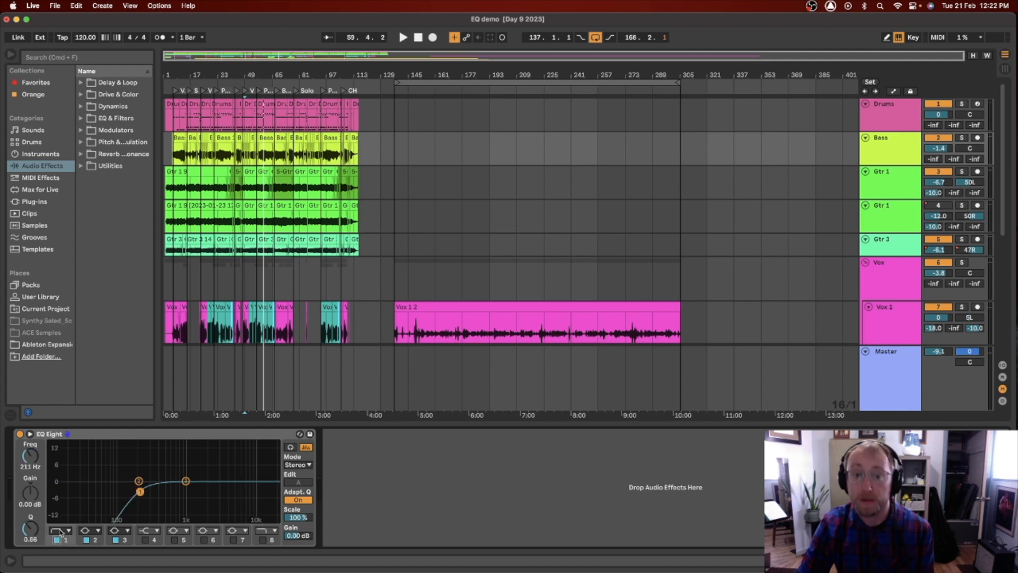
click(60, 530)
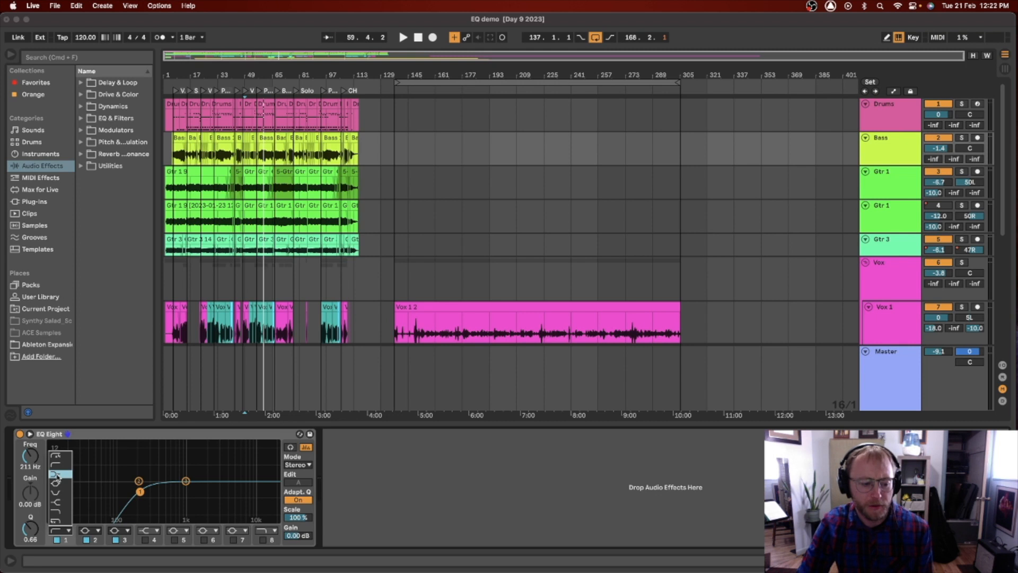
click(55, 474)
drag(141, 482, 114, 482)
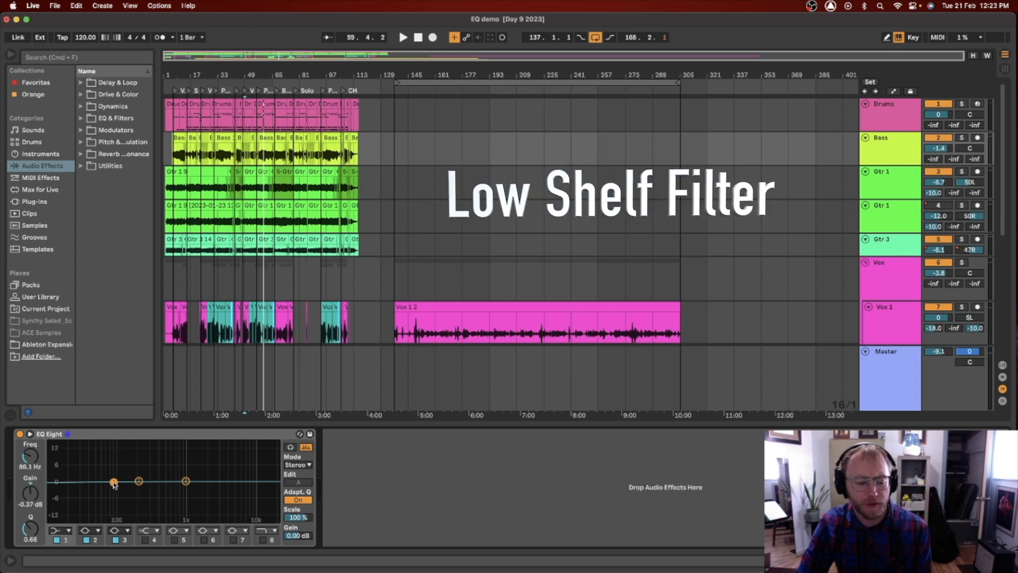
drag(114, 483, 110, 470)
drag(114, 466, 128, 465)
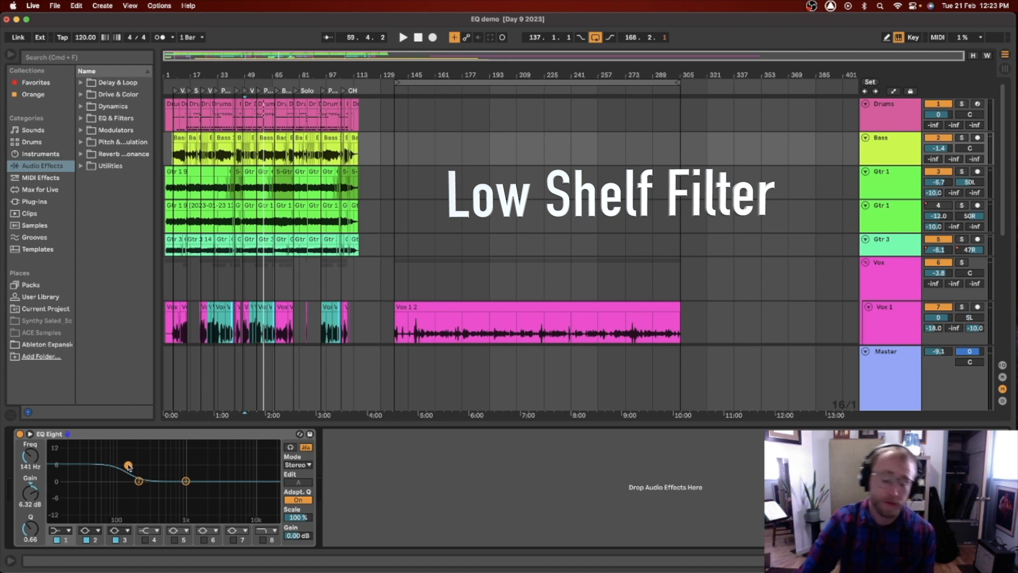
Turn the band 1 low shelf into a cut of about -5.83 dB at 153 Hz
drag(127, 465, 128, 497)
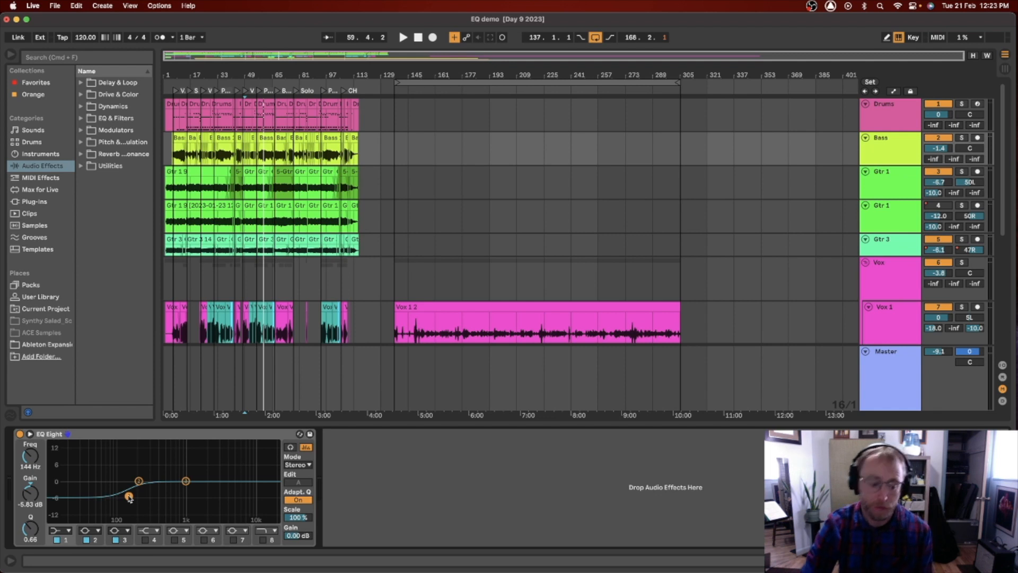
drag(128, 497, 128, 487)
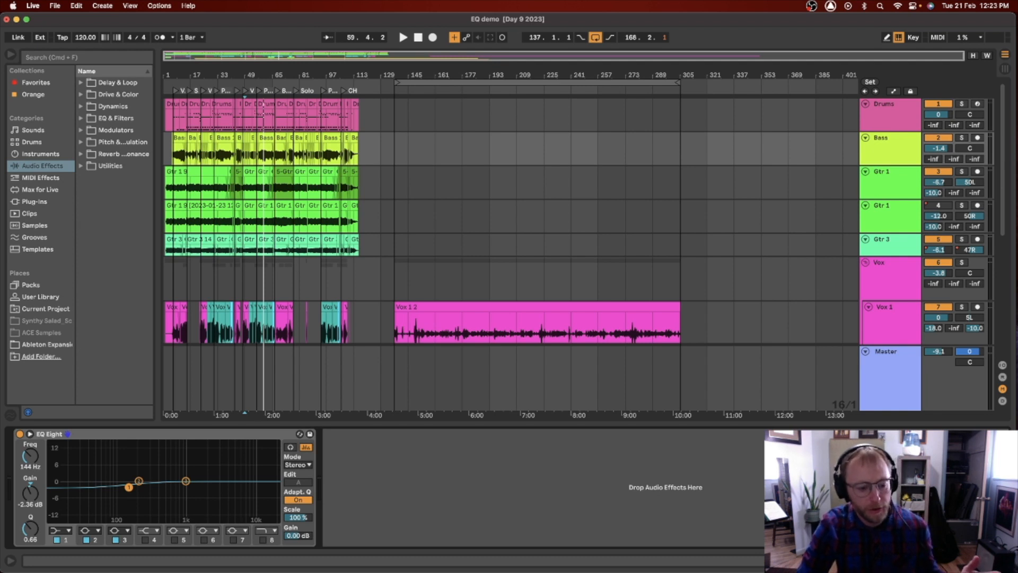
mouse_move(129, 487)
mouse_down()
mouse_move(142, 488)
mouse_move(131, 498)
mouse_up()
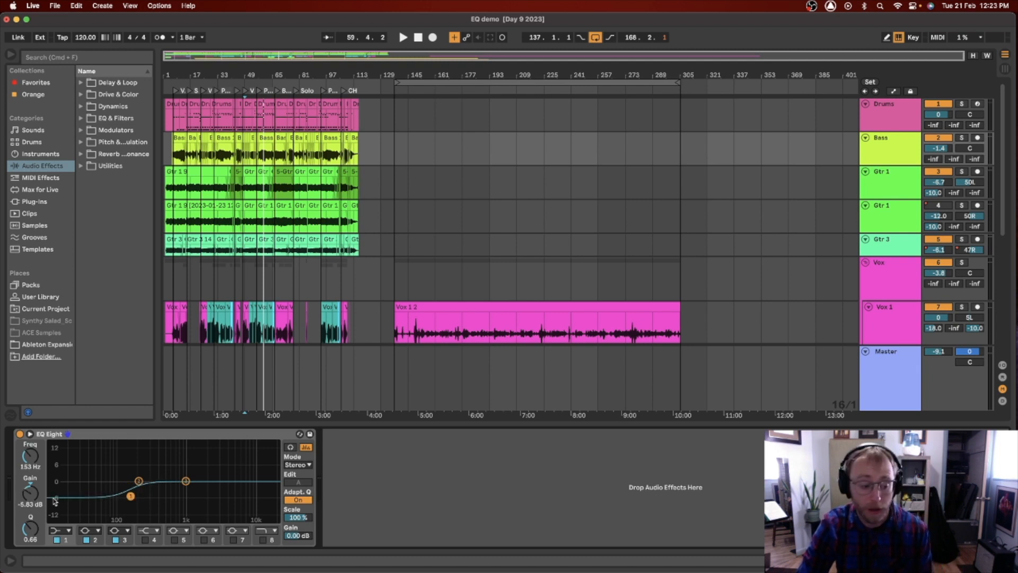
Try a 5.71 dB boost at 102 Hz on the low shelf with Q 1.24, and bring its gain back to about -0.12 dB
drag(29, 496, 30, 458)
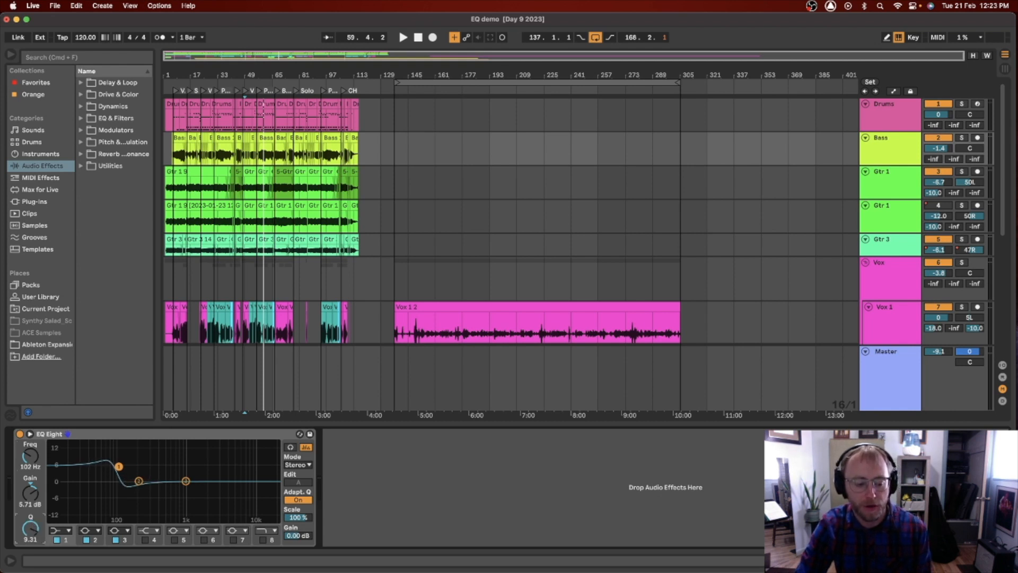
mouse_move(30, 527)
mouse_down()
mouse_move(31, 538)
mouse_move(30, 527)
mouse_up()
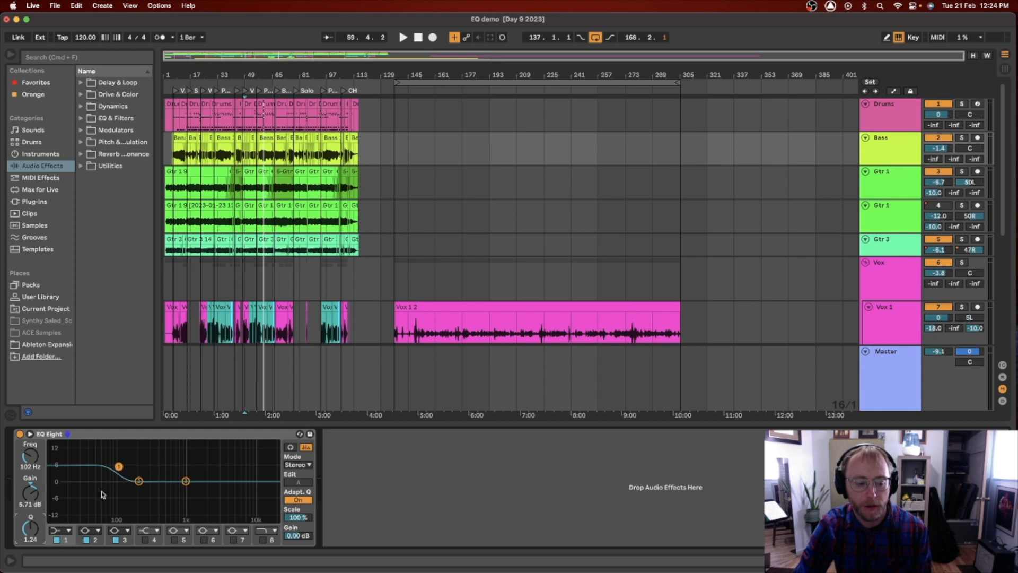
mouse_move(118, 469)
mouse_down()
mouse_move(113, 495)
mouse_move(118, 466)
mouse_move(121, 496)
mouse_move(124, 467)
mouse_move(122, 496)
mouse_move(125, 481)
mouse_up()
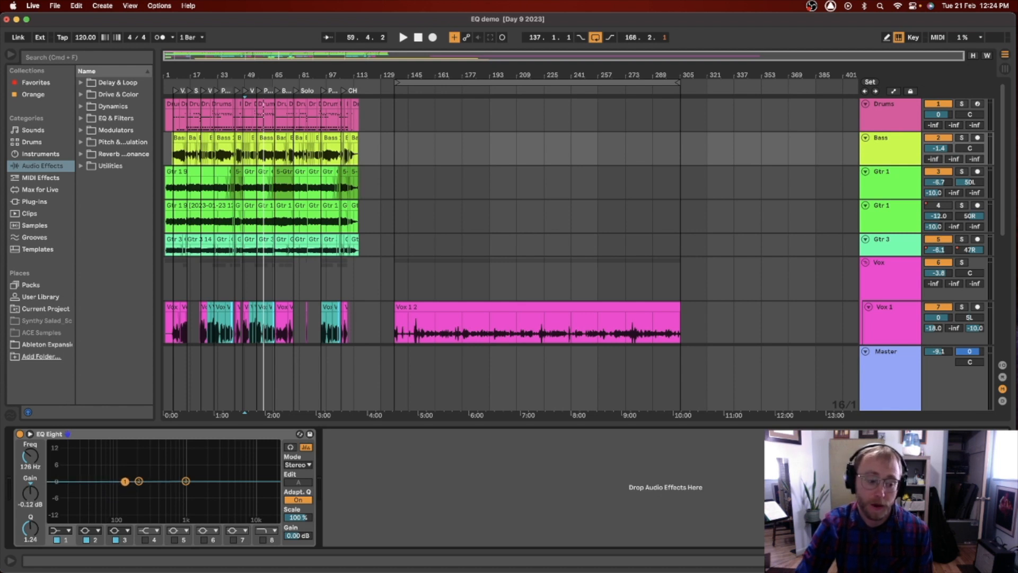
Set band 8 to the high-shelf shape, enable it and place it almost flat at about 4.45 kHz
click(269, 533)
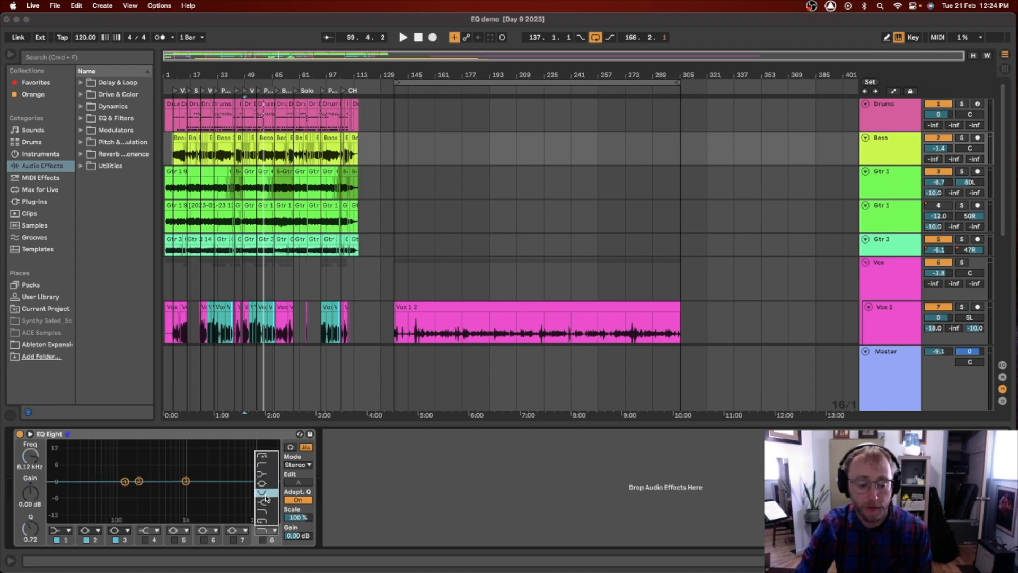
click(265, 505)
click(262, 540)
mouse_move(239, 483)
mouse_down()
mouse_move(225, 494)
mouse_move(225, 464)
mouse_move(230, 492)
mouse_move(229, 481)
mouse_up()
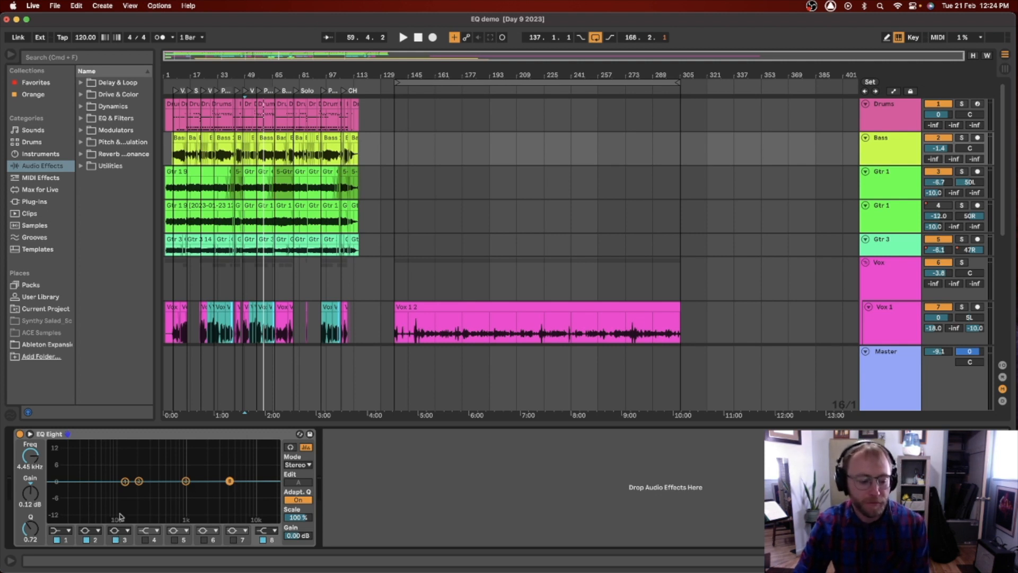
Move band 1 aside to a lower frequency and boost the band 2 bell to about 10.2 dB at 367 Hz
drag(125, 481, 147, 455)
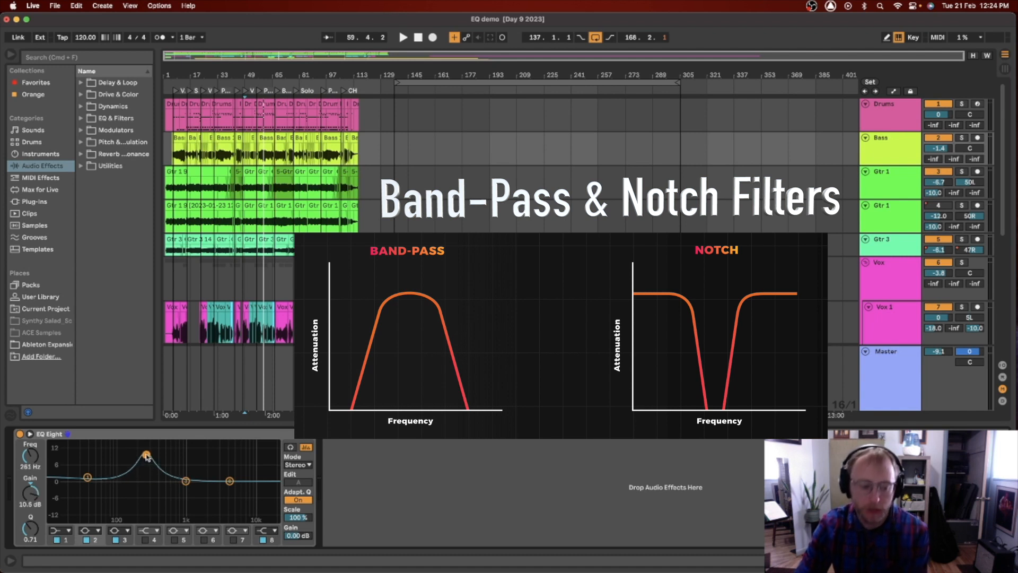
drag(146, 455, 152, 461)
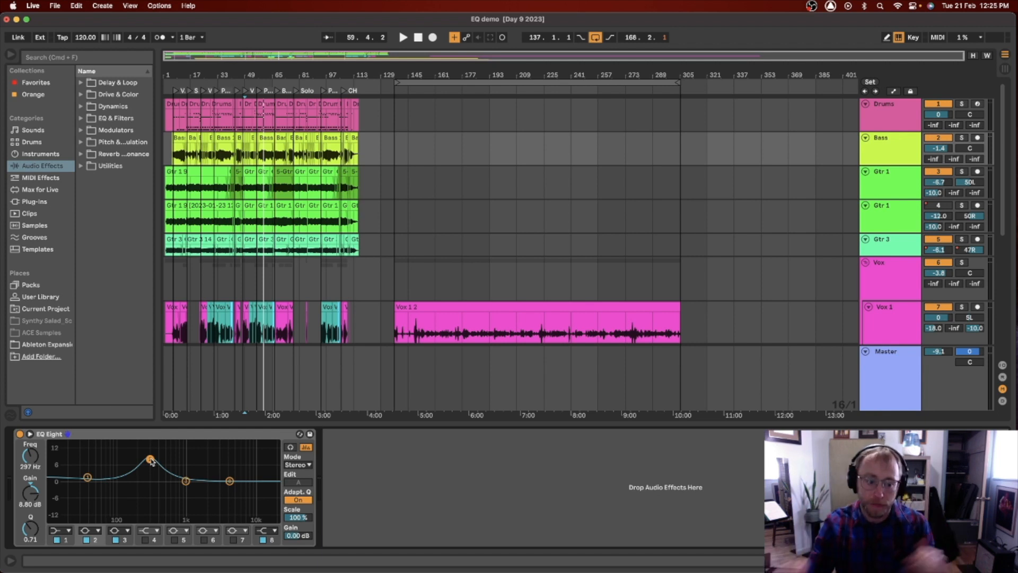
drag(150, 461, 157, 459)
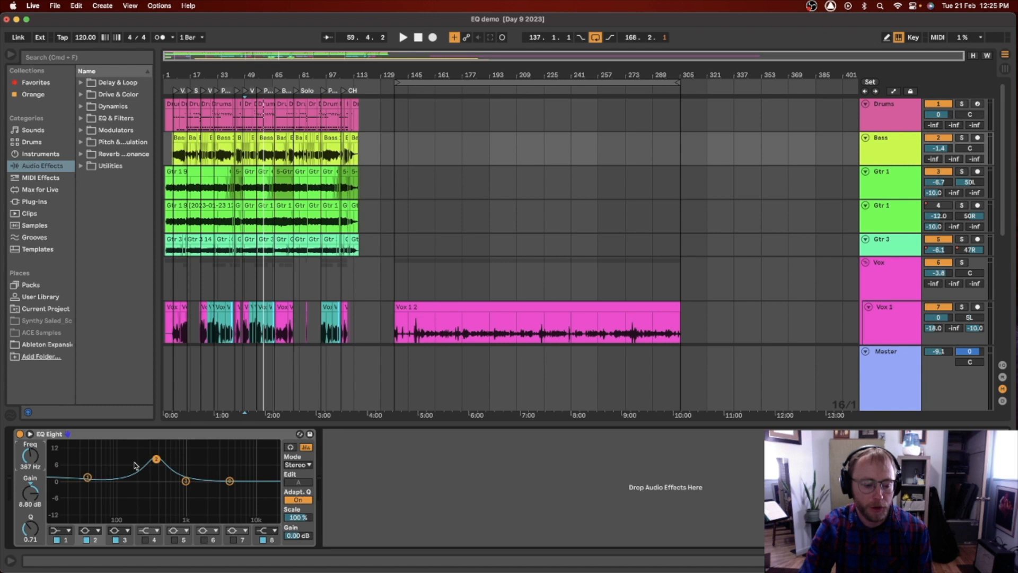
drag(156, 461, 157, 457)
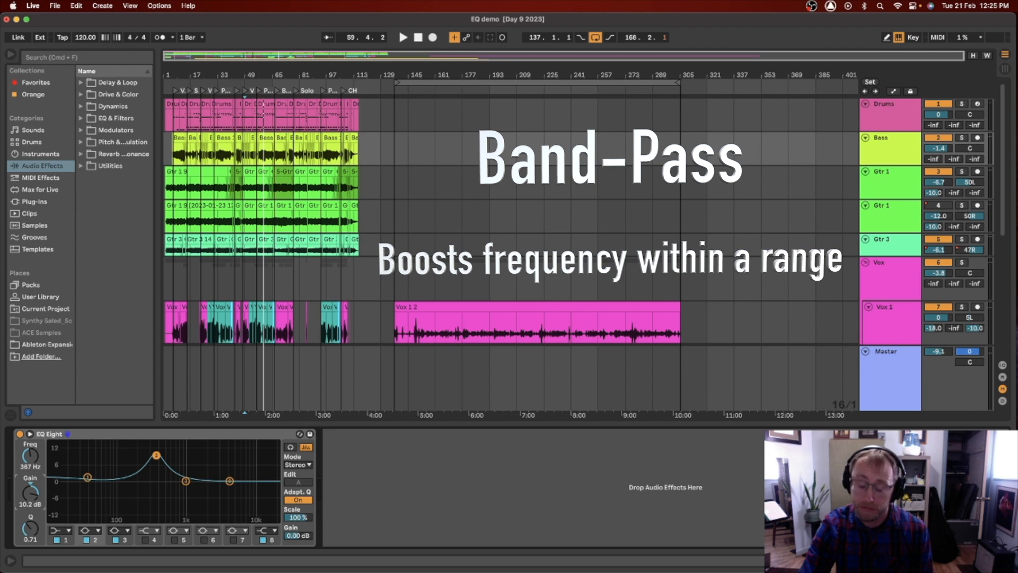
Shift the band 2 bell to 284 Hz and turn it into a cut of about -7.38 dB
drag(156, 455, 156, 479)
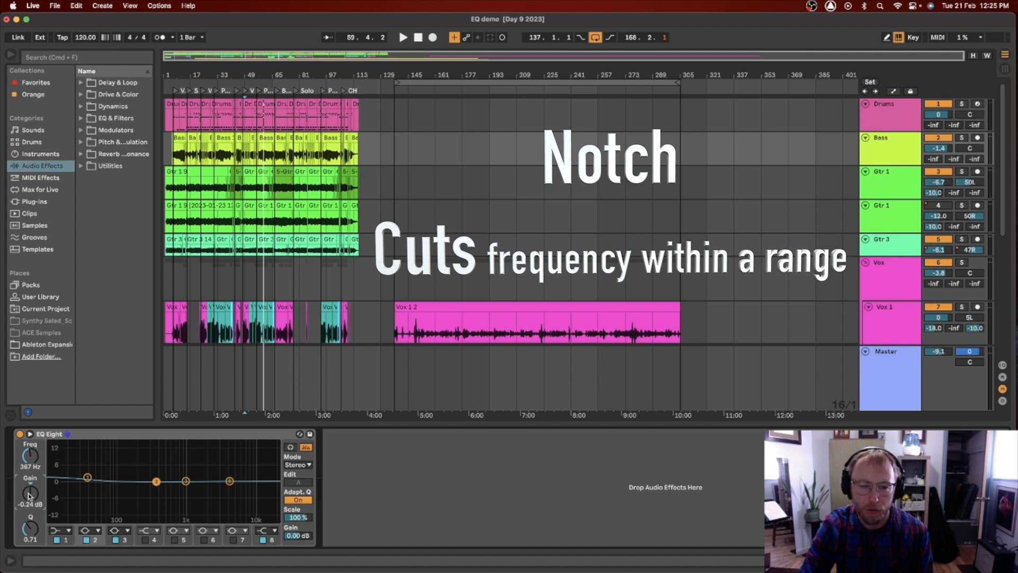
mouse_move(157, 481)
mouse_down()
mouse_move(151, 454)
mouse_move(127, 454)
mouse_move(183, 455)
mouse_move(139, 455)
mouse_move(156, 455)
mouse_move(143, 455)
mouse_move(148, 462)
mouse_up()
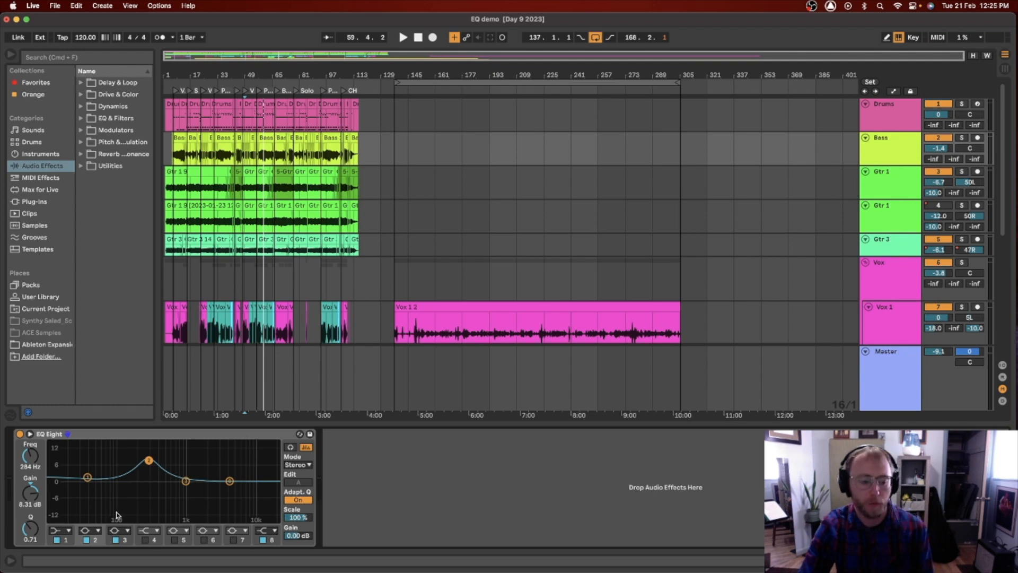
drag(32, 494, 33, 511)
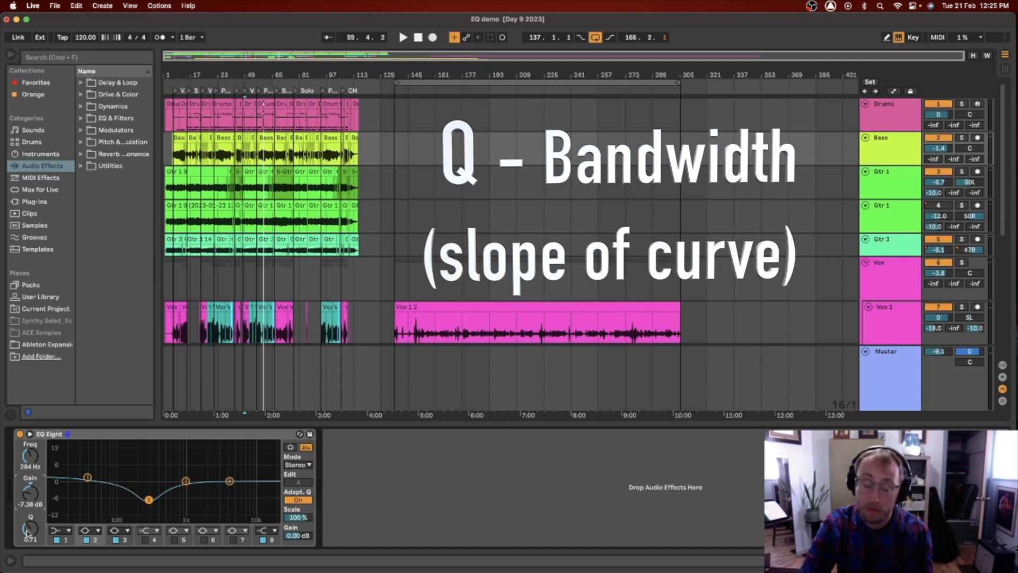
Narrow the band 2 bell to a Q of 3.61 and move it from an 11.5 dB boost to an -11.4 dB cut at 290 Hz
drag(29, 533, 29, 501)
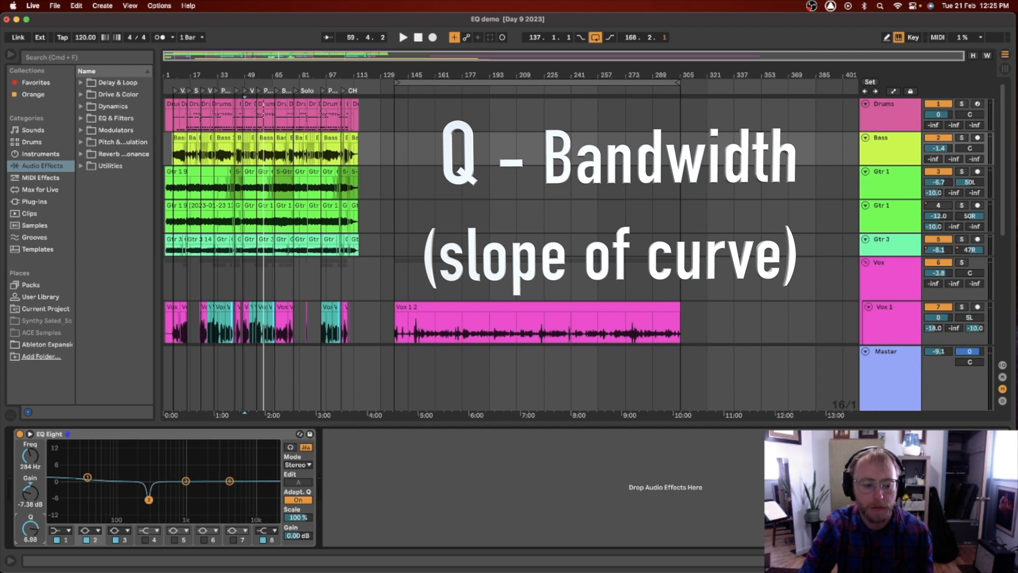
drag(150, 500, 149, 451)
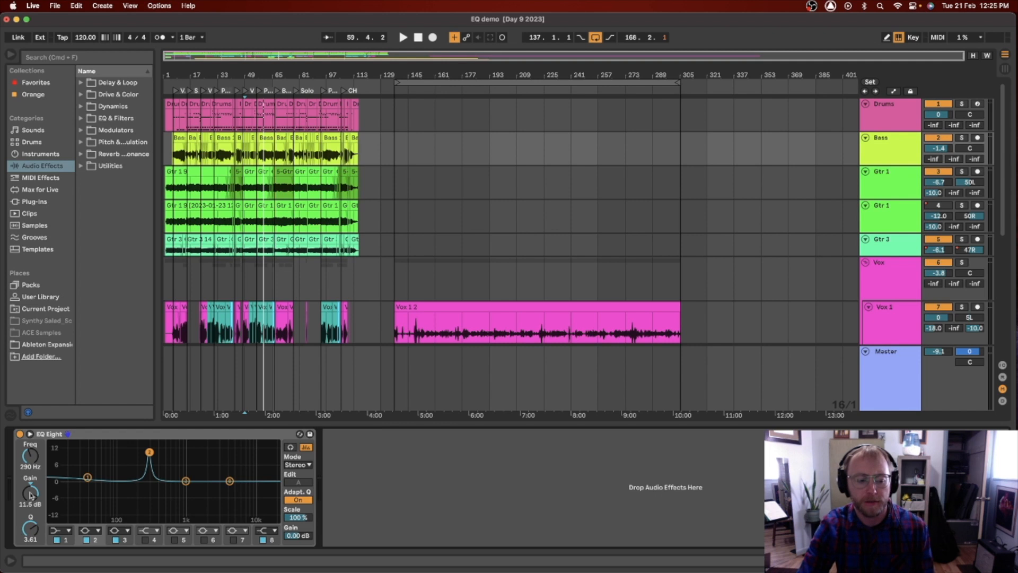
drag(29, 494, 29, 565)
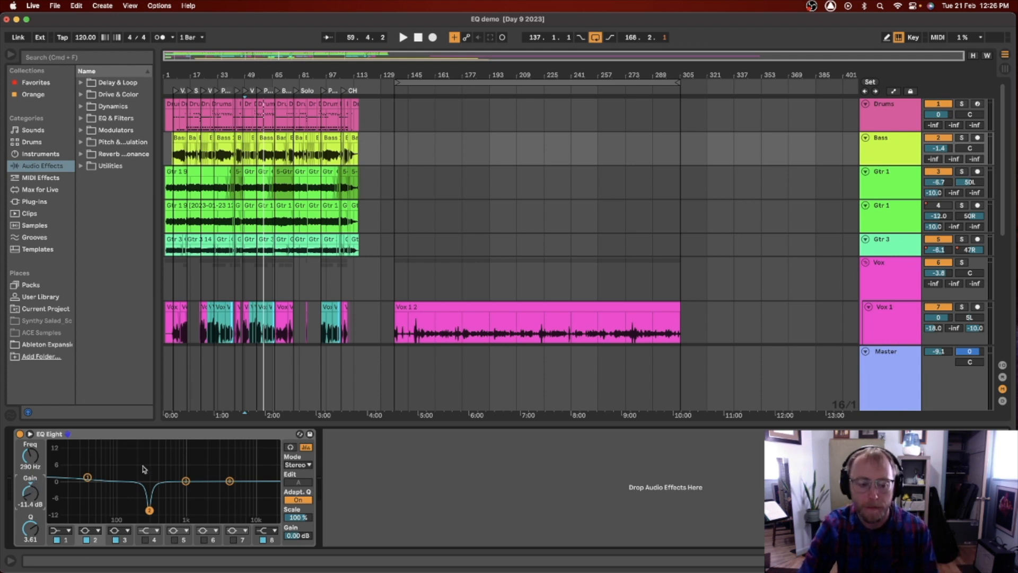
Boost the band 3 bell to about 10 dB, narrow it to a Q of 2.70 and move it to about 1.11 kHz
drag(187, 482, 195, 465)
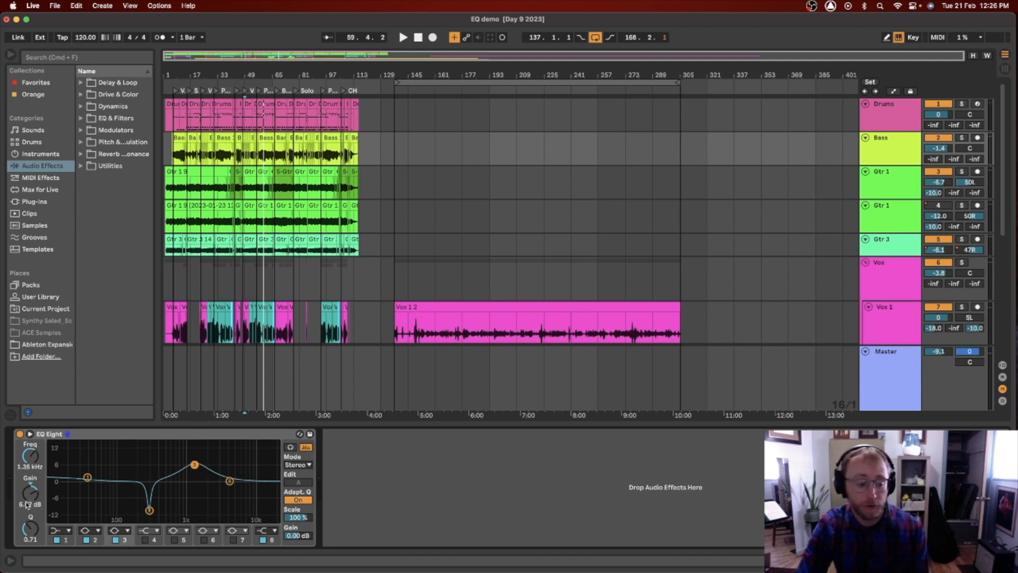
drag(30, 529, 30, 501)
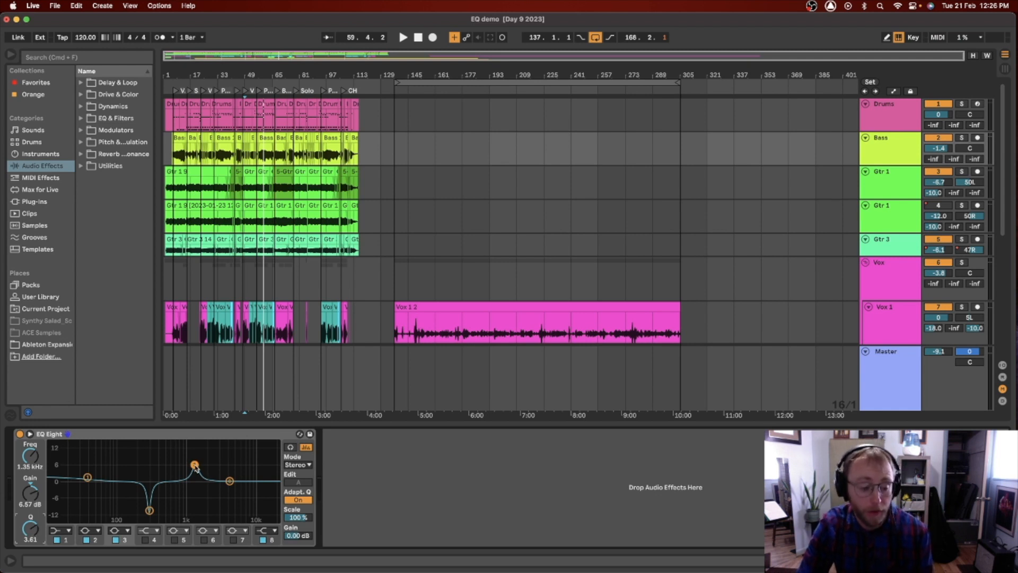
mouse_move(194, 465)
mouse_down()
mouse_move(167, 468)
mouse_move(183, 455)
mouse_up()
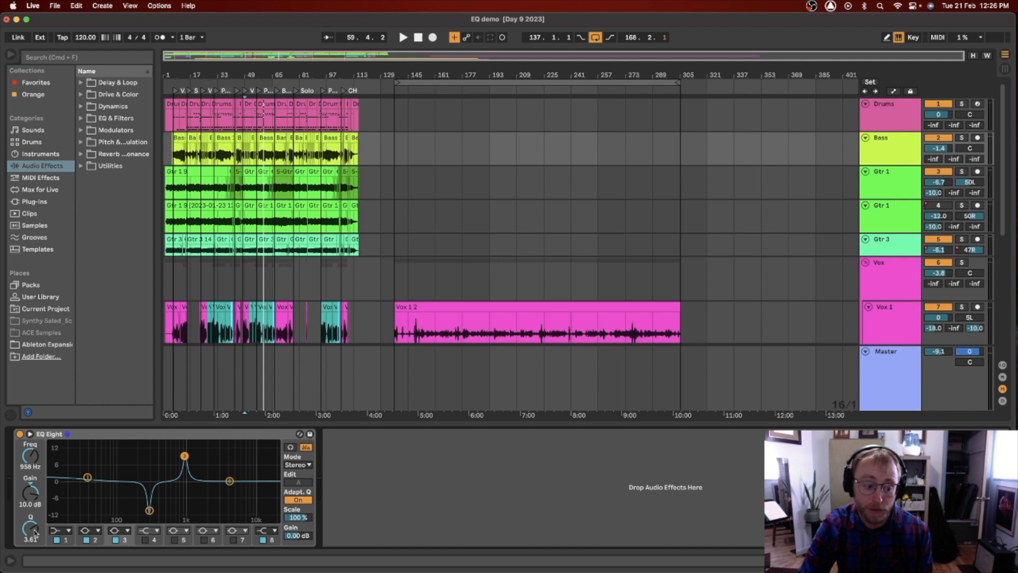
drag(30, 528, 30, 522)
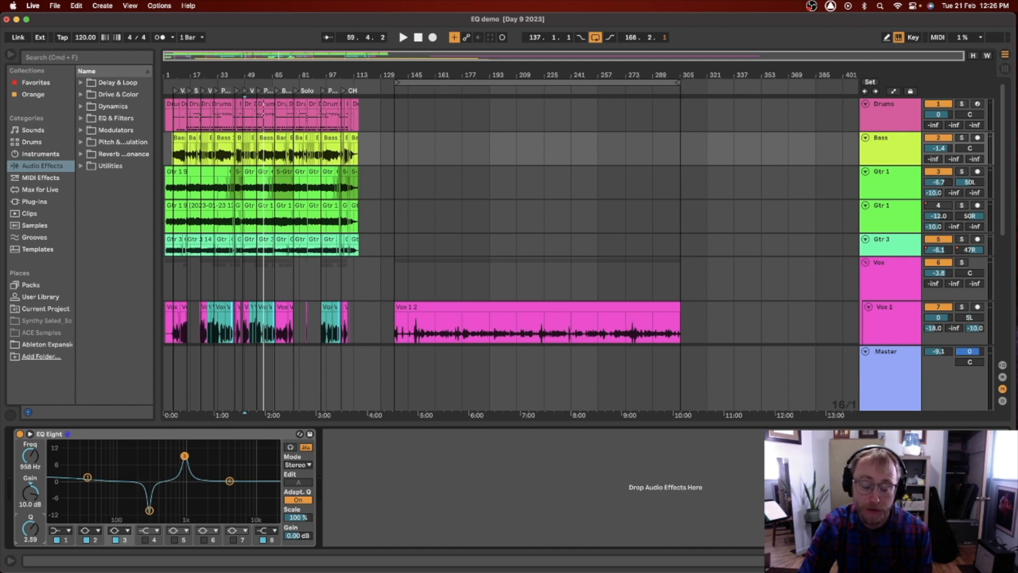
mouse_move(185, 459)
mouse_down()
mouse_move(234, 455)
mouse_move(191, 456)
mouse_up()
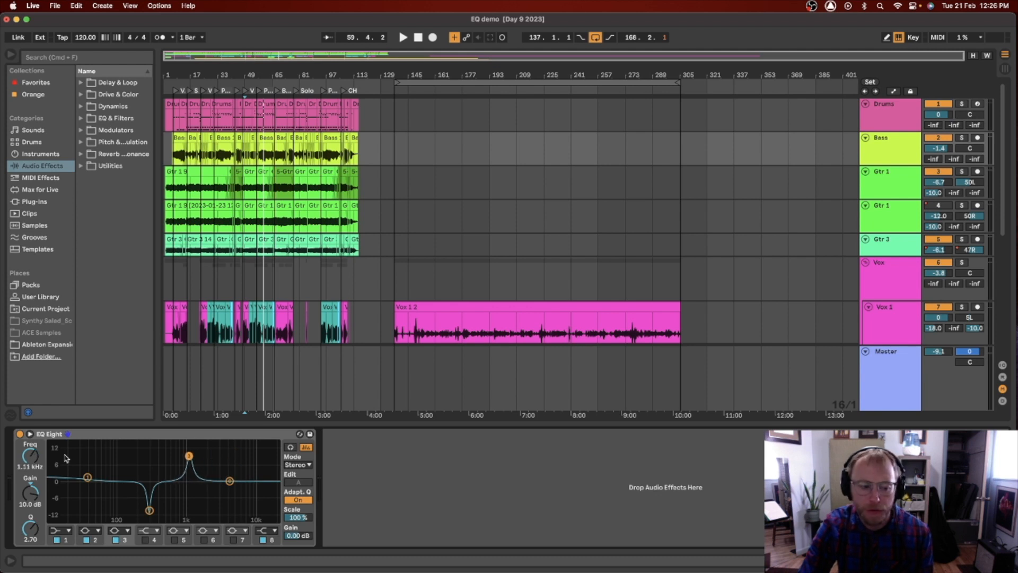
drag(29, 462, 30, 457)
Move the band 3 bell to 6.96 kHz, reduce its boost to 2.85 dB and narrow it to a Q of 6.98
drag(211, 459, 237, 454)
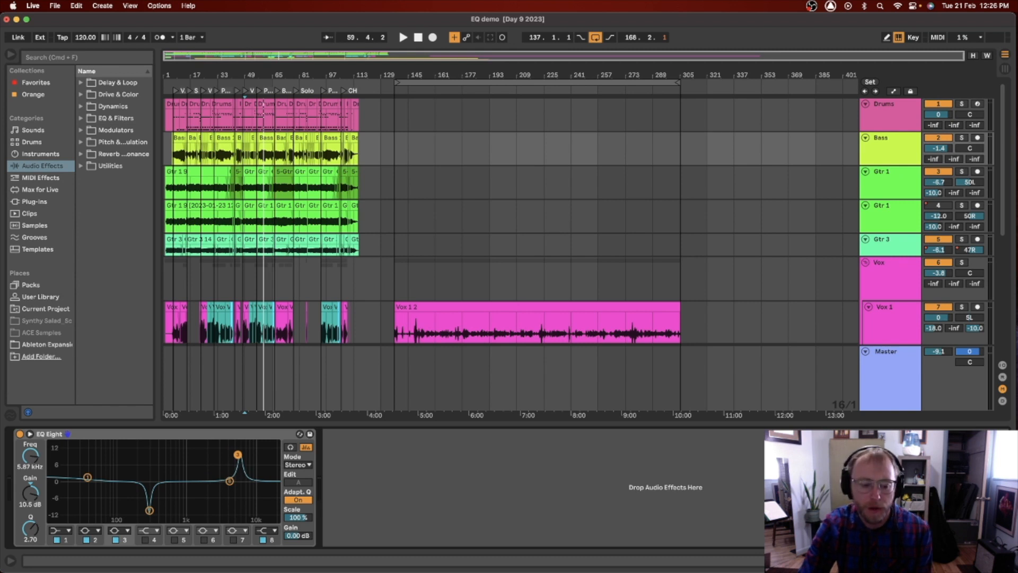
drag(238, 454, 242, 474)
drag(27, 527, 27, 517)
drag(244, 476, 244, 476)
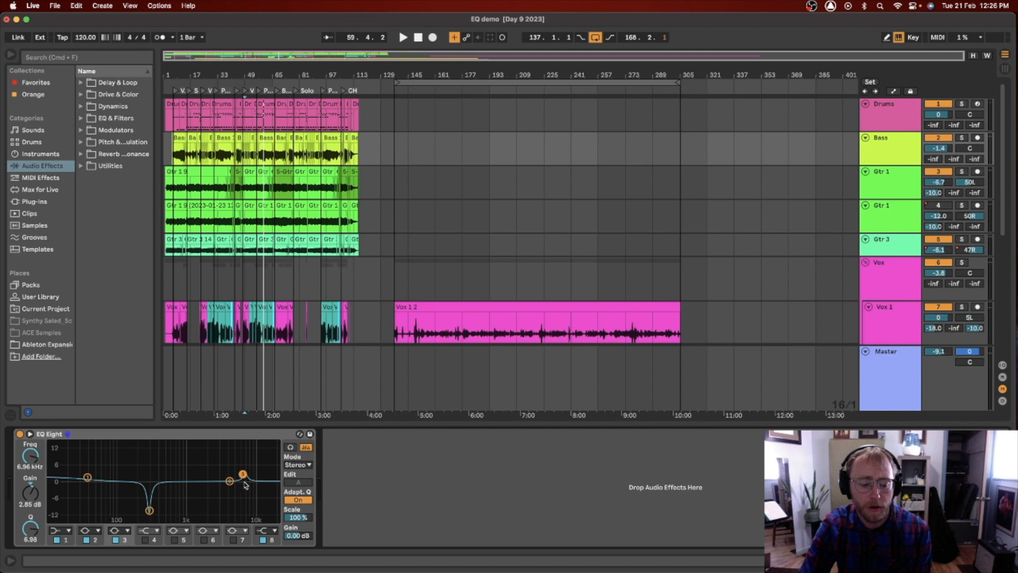
Lower the band 8 high shelf to 1.53 kHz, keep it almost flat at 0.12 dB, and review its available filter shapes
drag(230, 481, 198, 481)
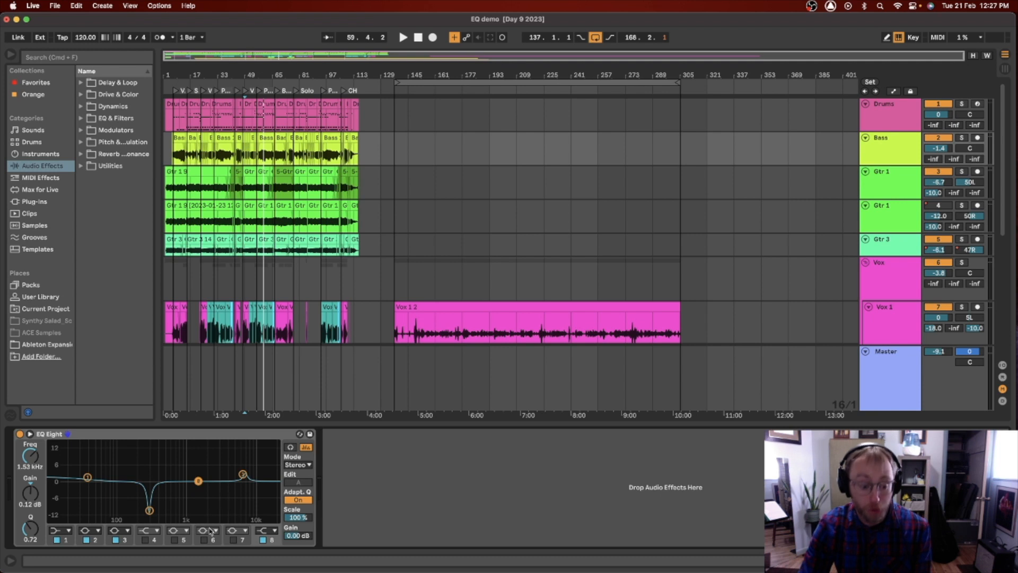
click(266, 531)
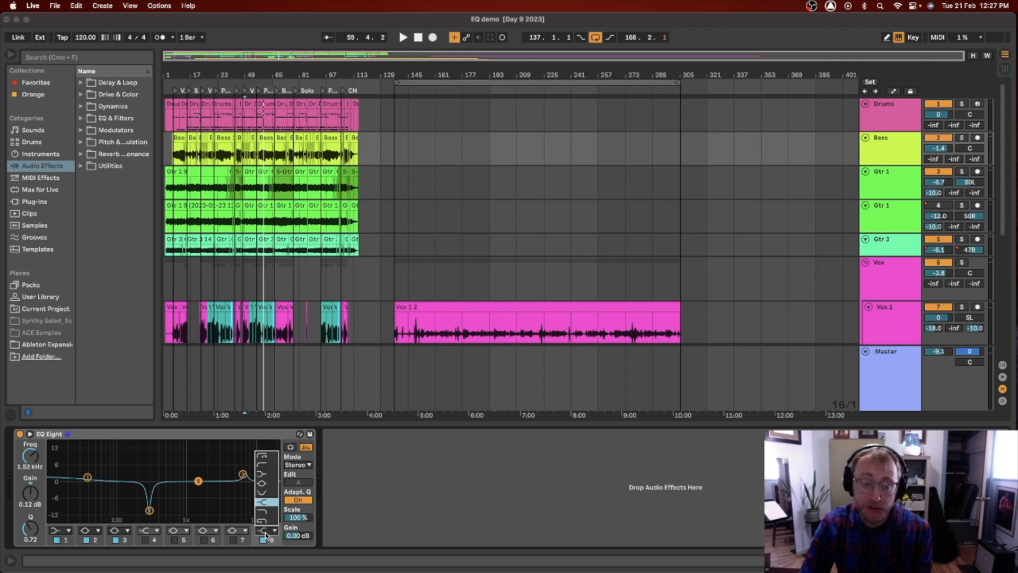
click(403, 513)
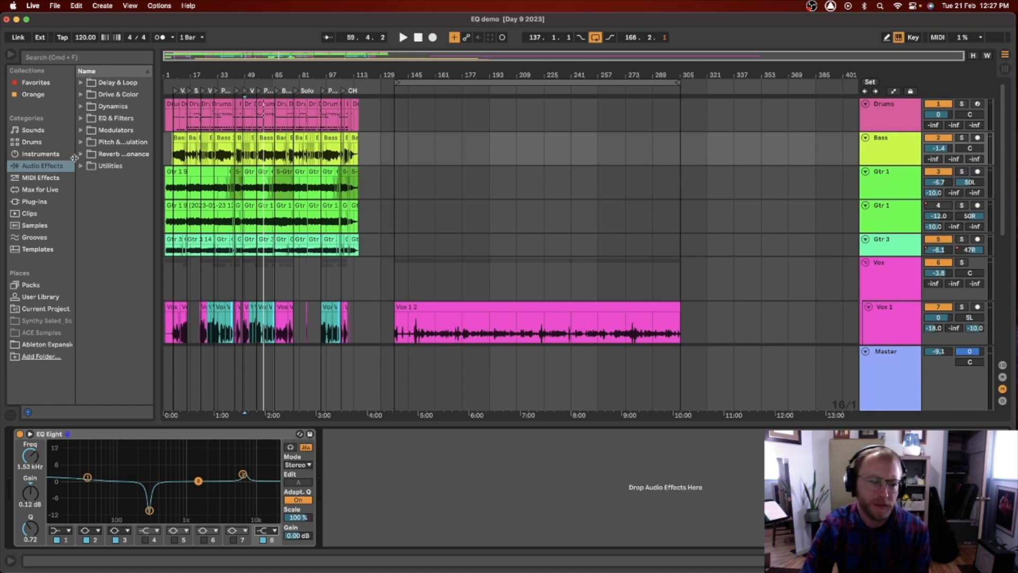
Load the F6-RTA Mono VST plug-in on the Bass track after EQ Eight and place its window over the arrangement
click(48, 179)
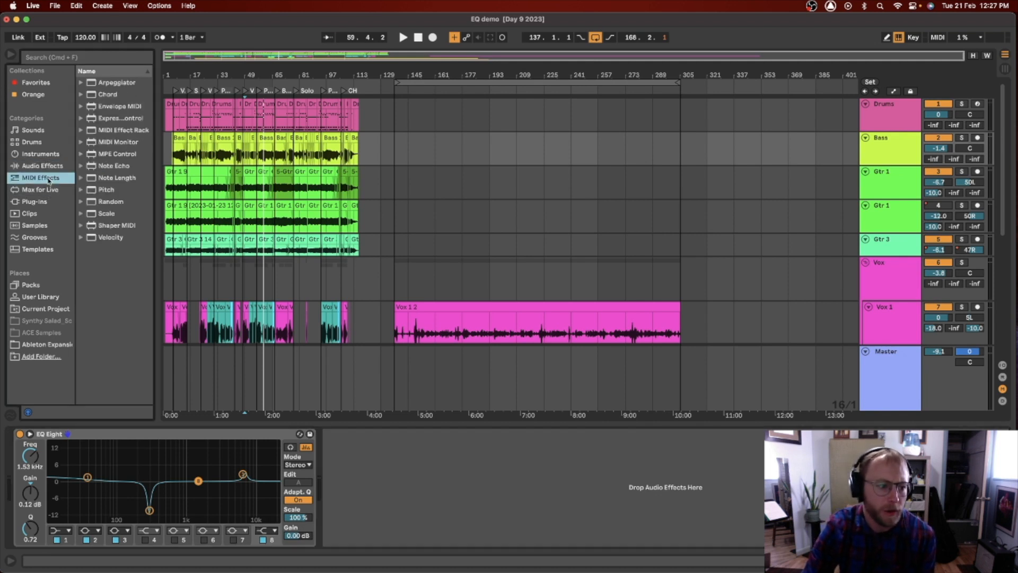
click(47, 201)
click(86, 96)
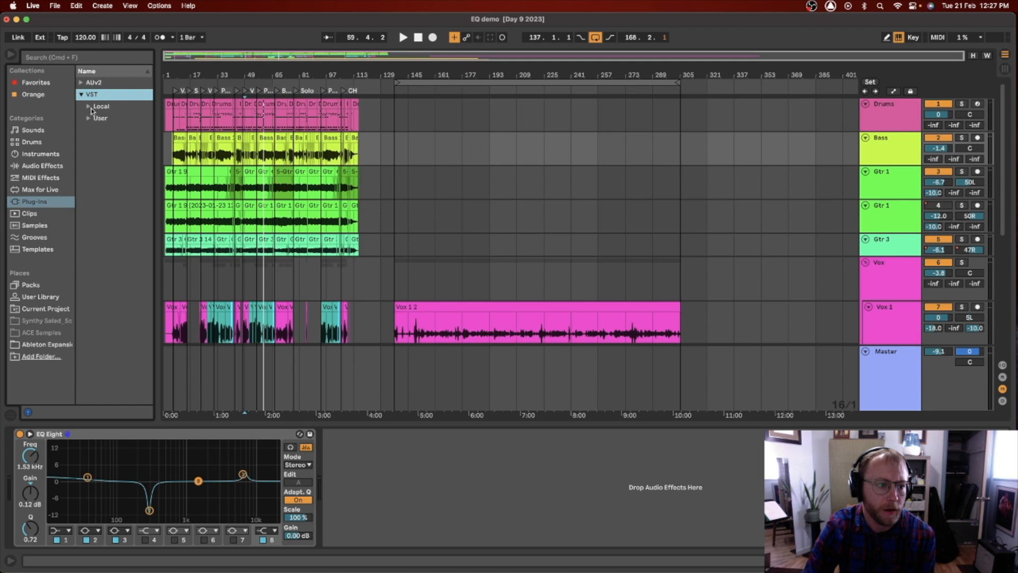
click(88, 118)
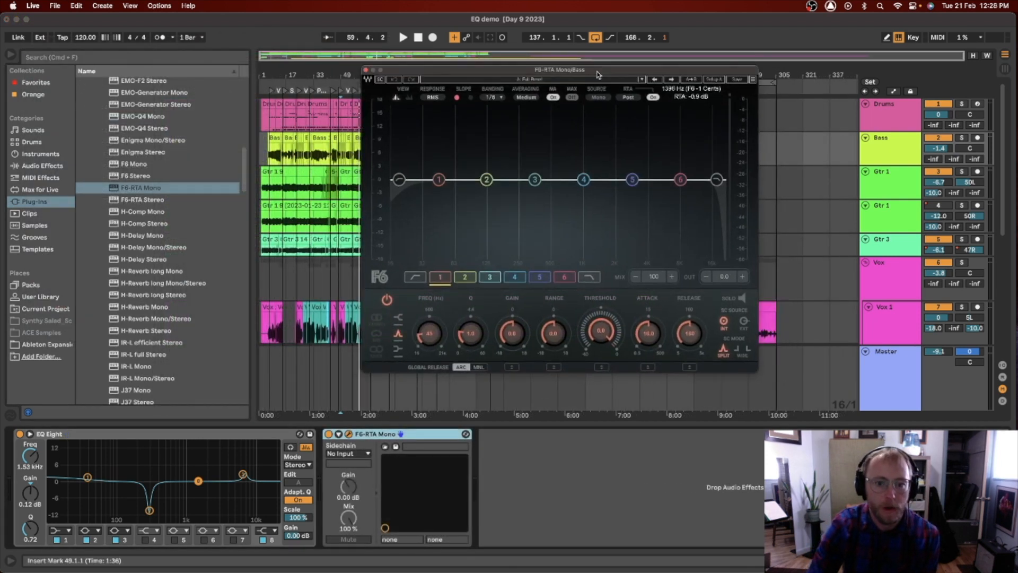
drag(590, 72, 652, 98)
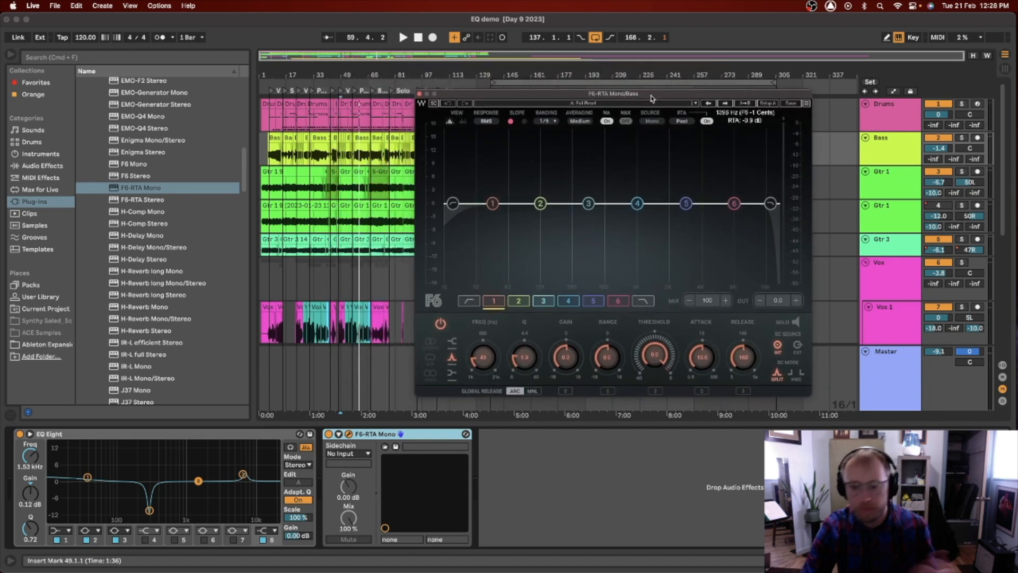
drag(651, 98, 572, 90)
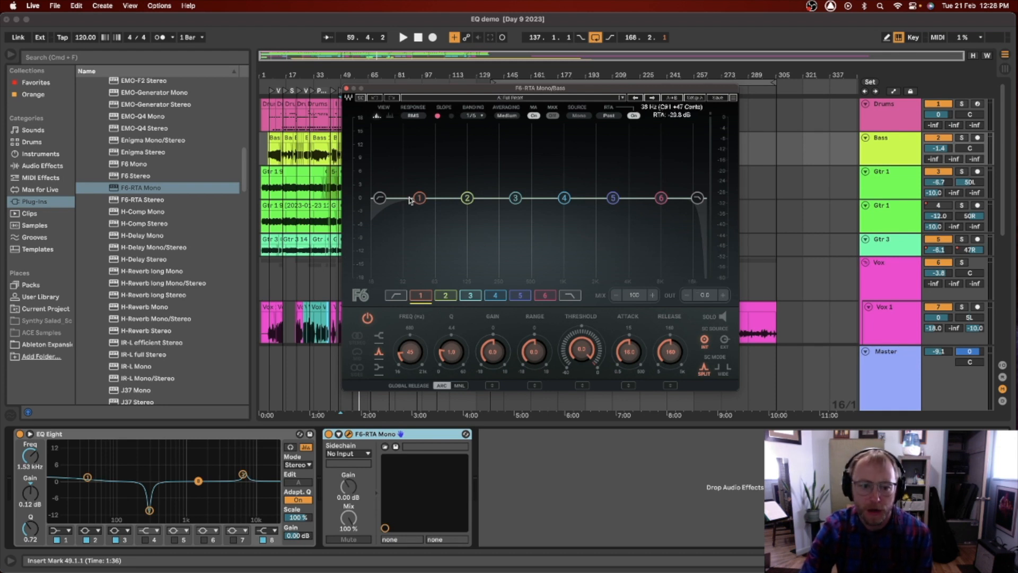
Narrow the F6 pass range by raising the high-pass cutoff and lowering the low-pass cutoff
click(380, 198)
drag(383, 199, 381, 199)
mouse_move(698, 198)
mouse_down()
mouse_move(626, 198)
mouse_move(681, 198)
mouse_up()
mouse_move(382, 199)
mouse_down()
mouse_move(426, 199)
mouse_move(401, 198)
mouse_up()
Boost F6 band 2 slightly, and shape band 3 into a narrow cut near 1 kHz with lowered range and threshold
drag(472, 202, 565, 175)
drag(406, 358, 444, 355)
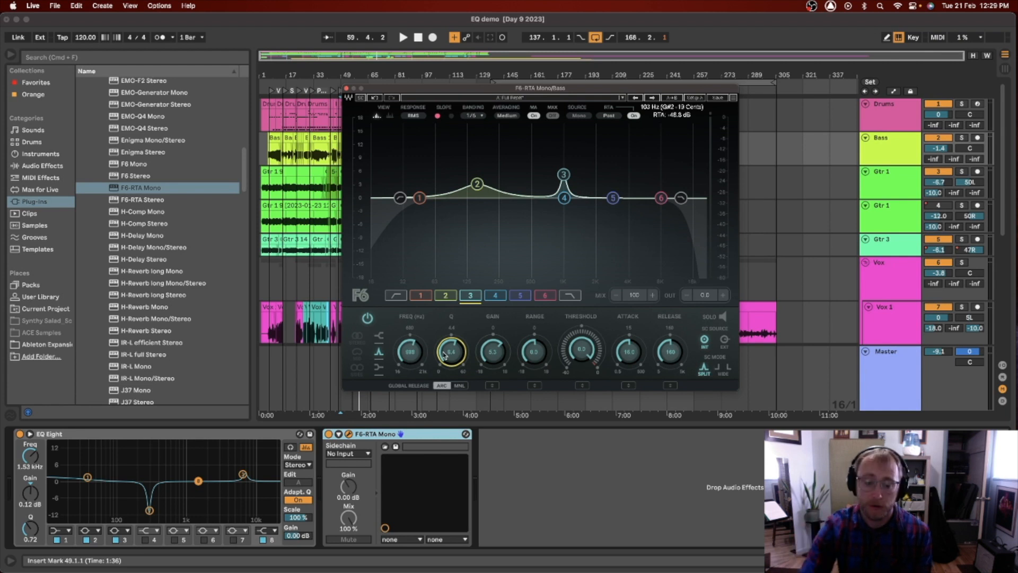
drag(493, 351, 493, 384)
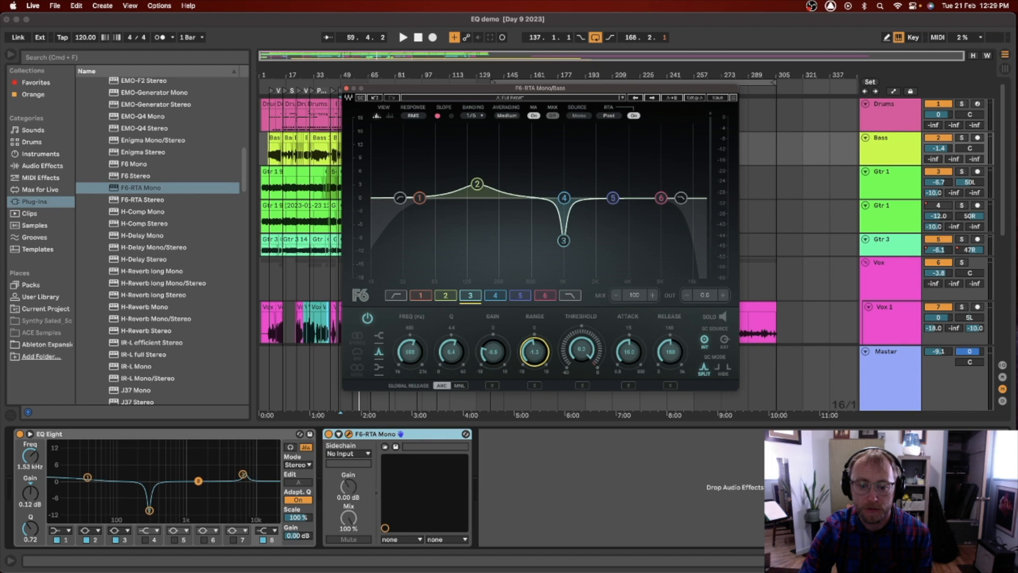
drag(580, 351, 580, 365)
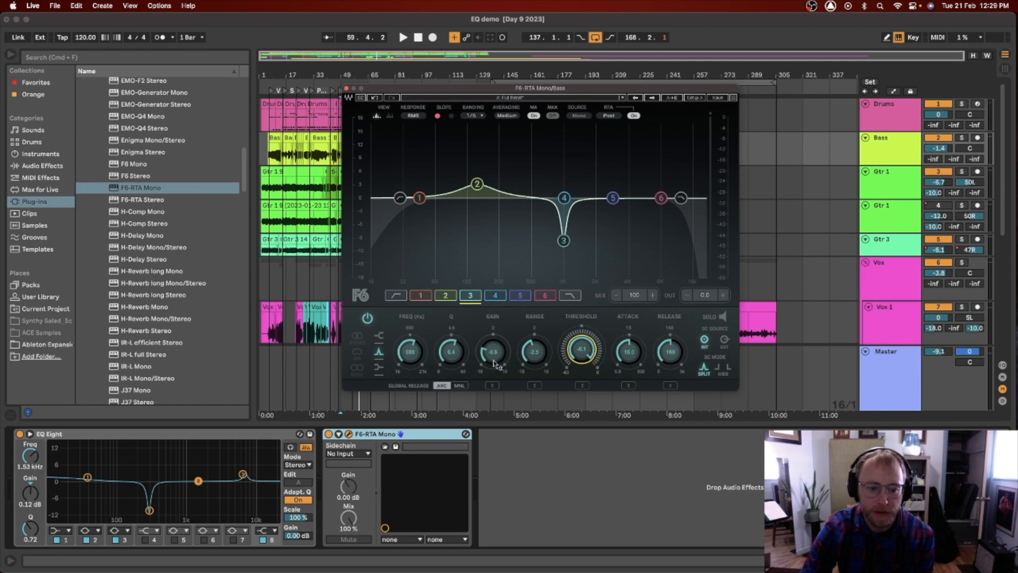
Close the F6-RTA Mono window and remove the plug-in from the Bass track
drag(562, 89, 467, 91)
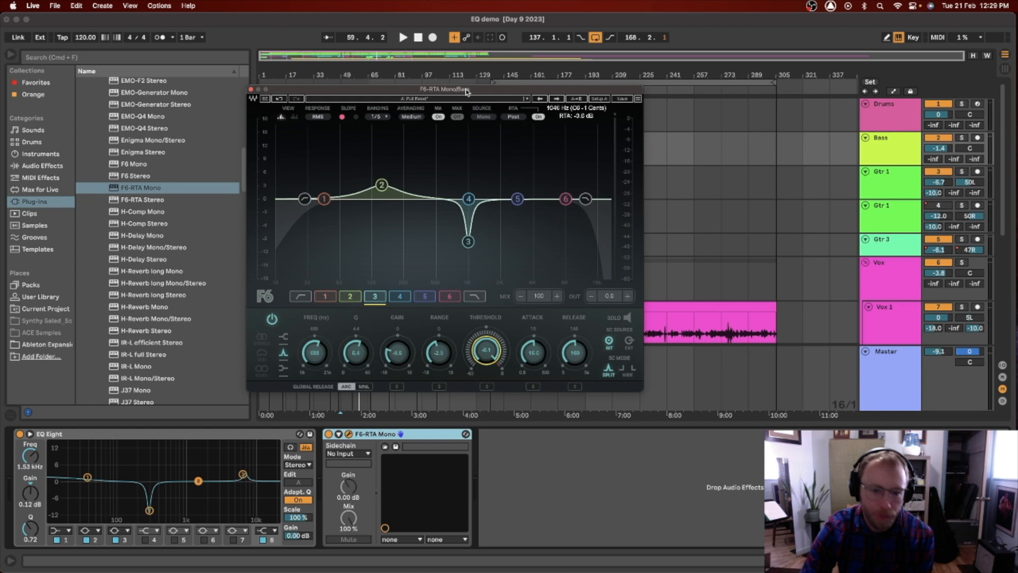
drag(426, 94, 611, 109)
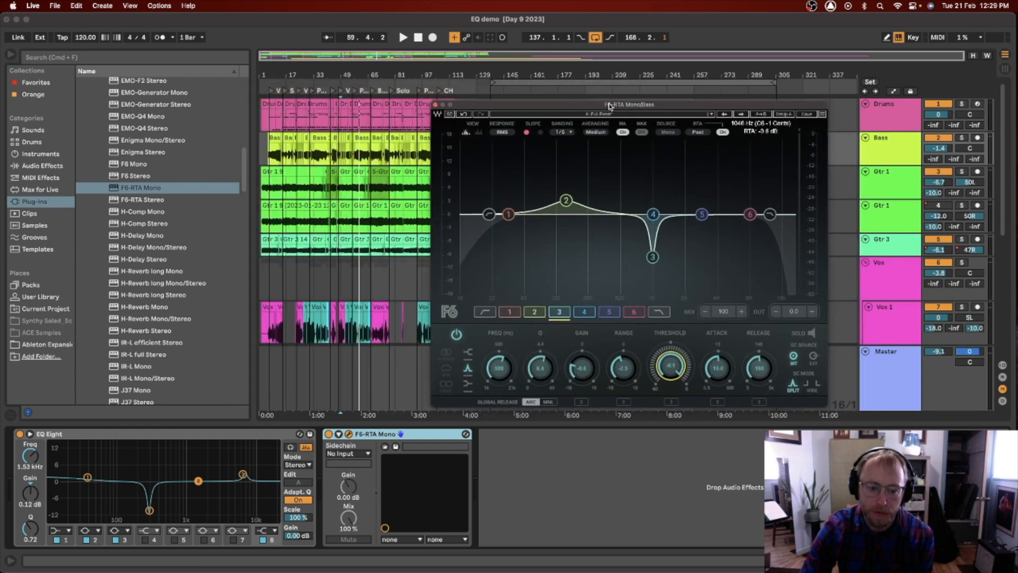
click(436, 106)
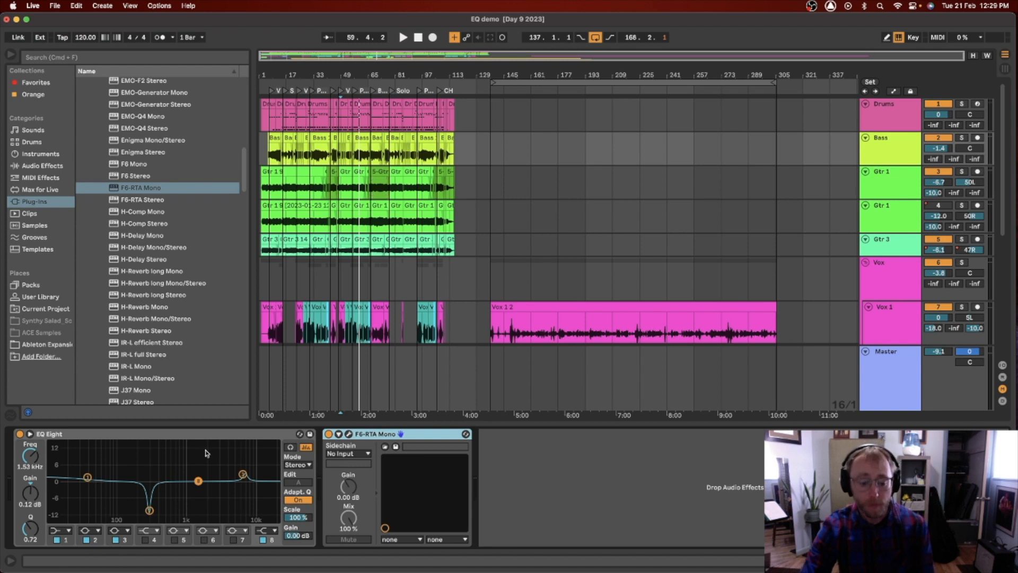
key(Delete)
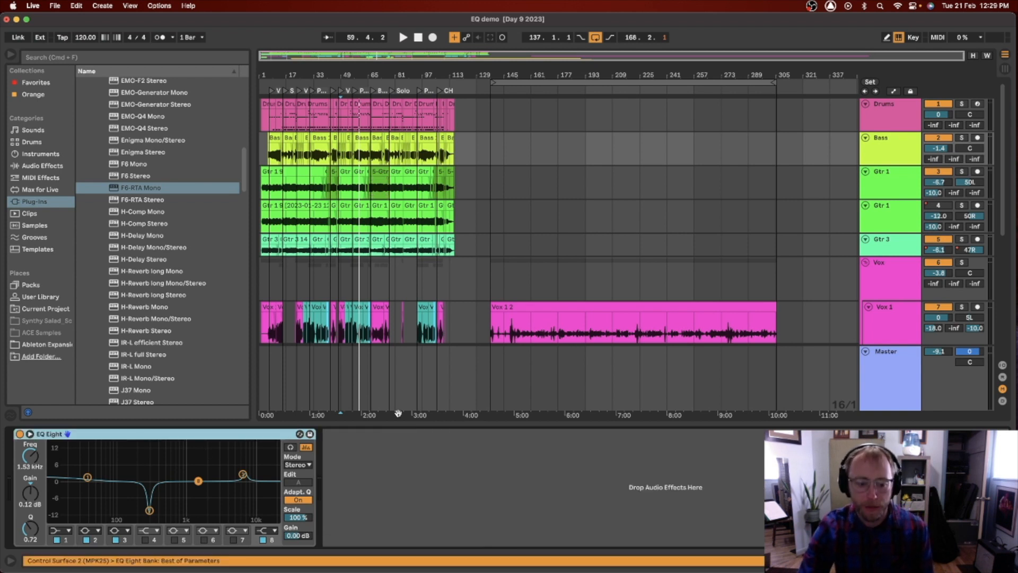
Solo the Kick F.01_03 track, show its EQ Eight and listen to the unfiltered kick
scroll(417, 339, down, 8)
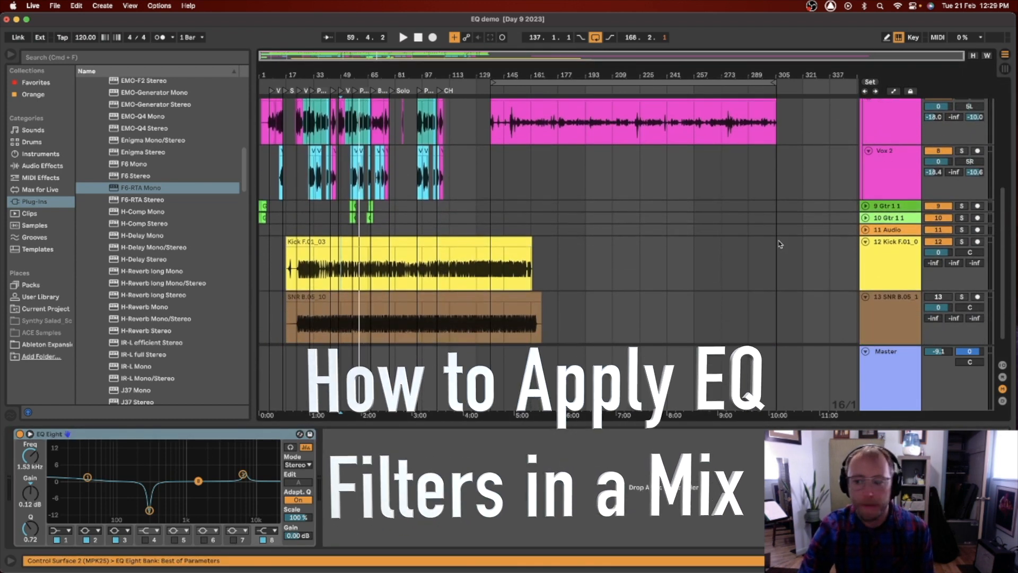
click(883, 273)
click(962, 242)
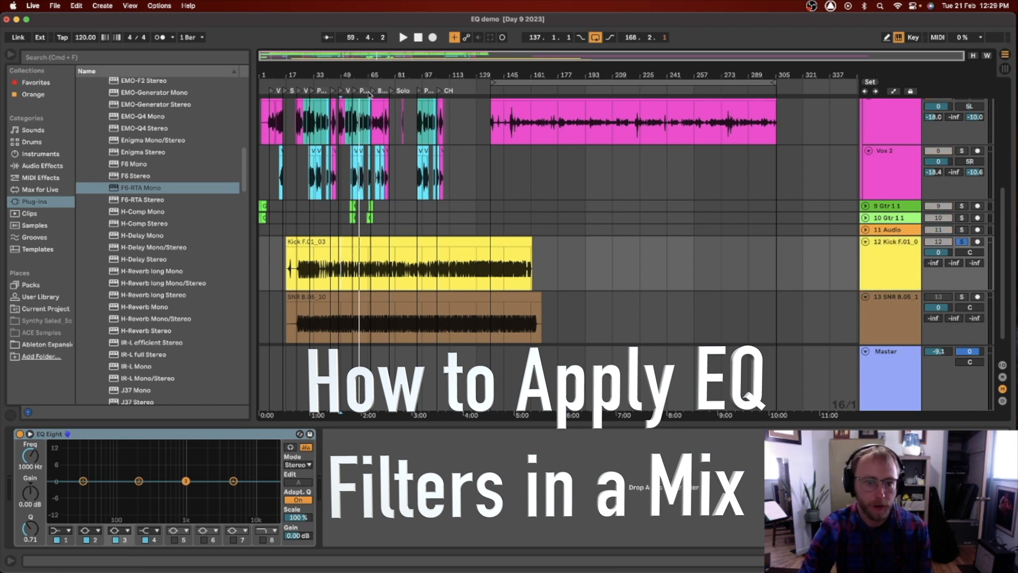
click(899, 270)
key(space)
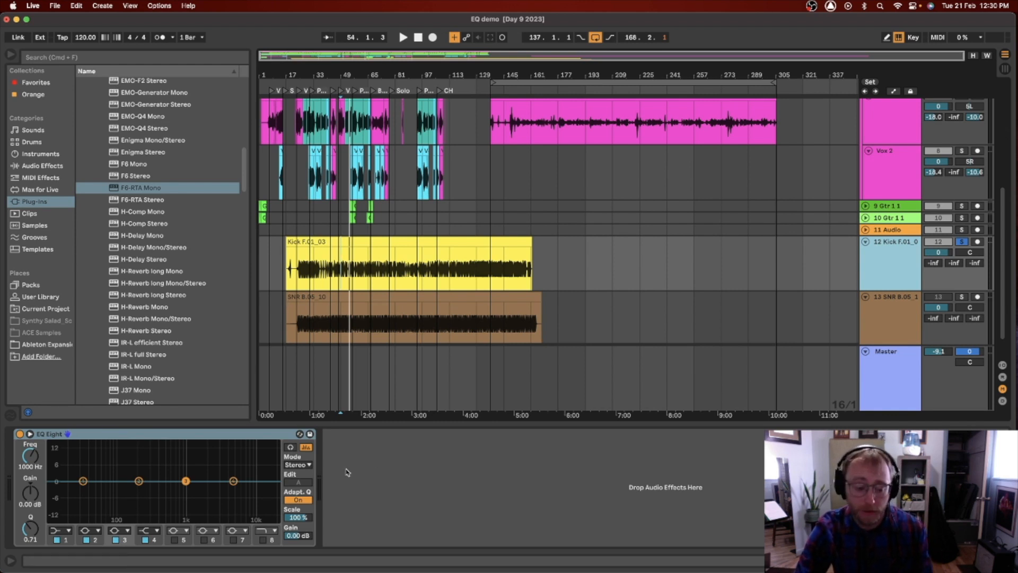
Enable the band 8 low-pass on the kick's EQ Eight and lower its cutoff to 742 Hz while auditioning the track
click(263, 539)
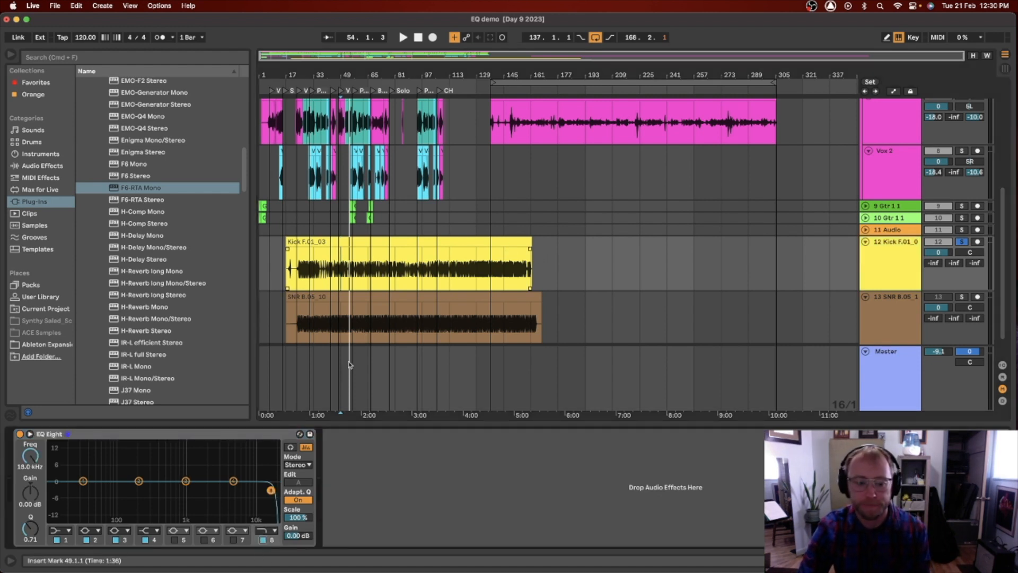
key(space)
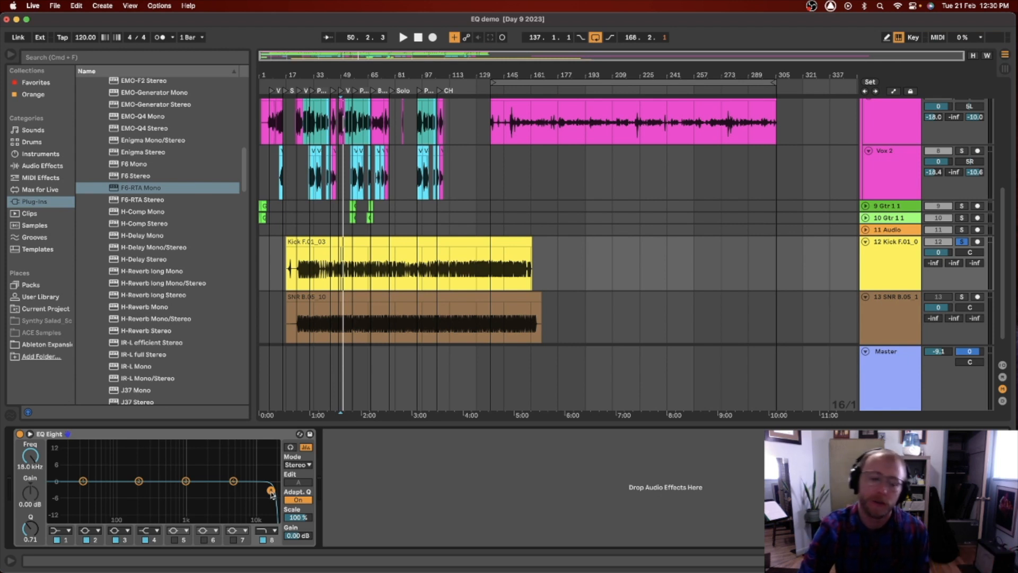
key(space)
drag(270, 490, 177, 489)
key(space)
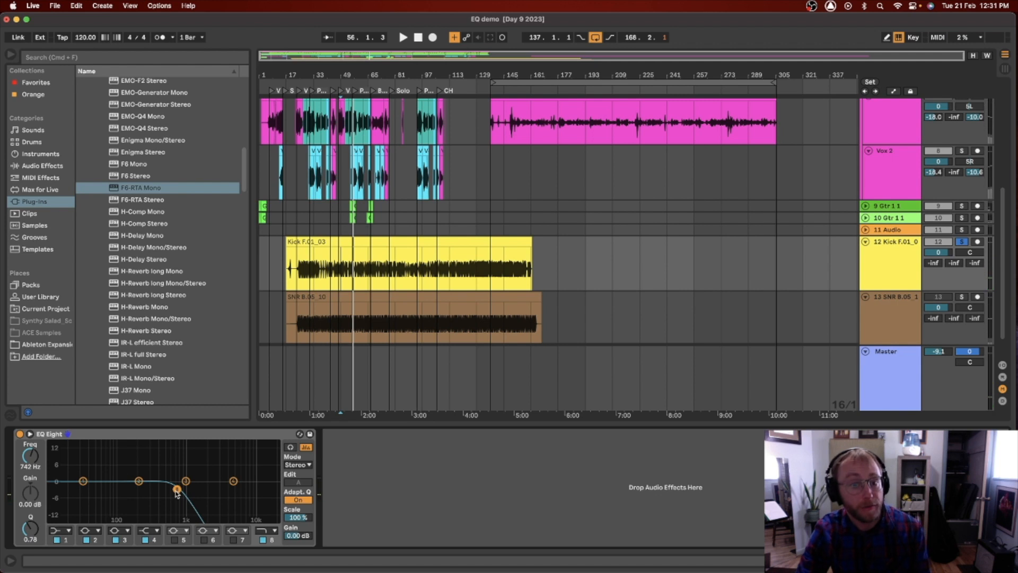
key(space)
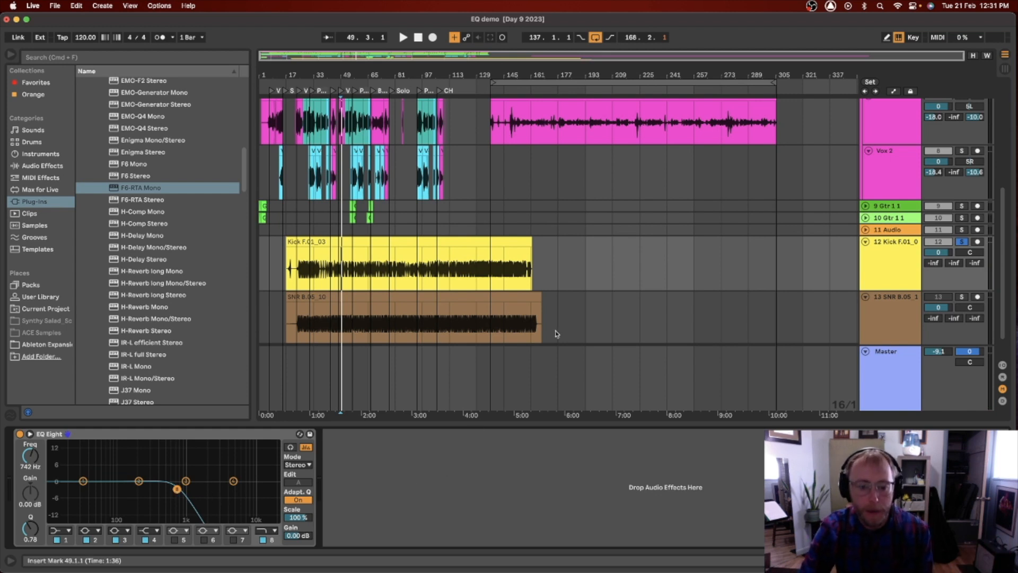
Solo the SNR B.05_10 snare track and audition it unfiltered from around the two-minute mark
click(973, 307)
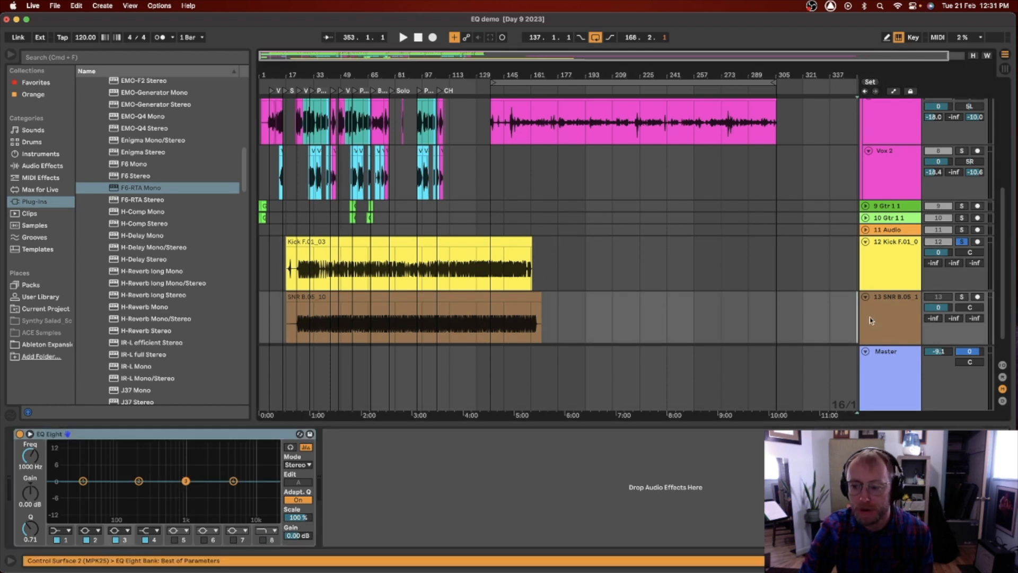
click(961, 297)
click(369, 321)
key(space)
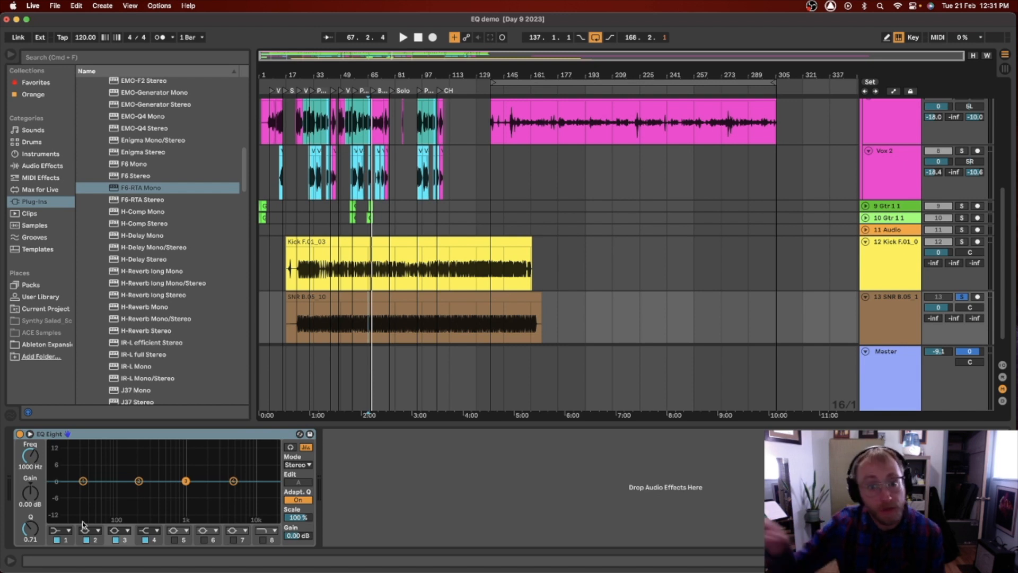
Set band 1 of the snare's EQ Eight to high-pass and raise its cutoff to 310 Hz during playback
click(56, 538)
key(space)
drag(82, 490, 151, 489)
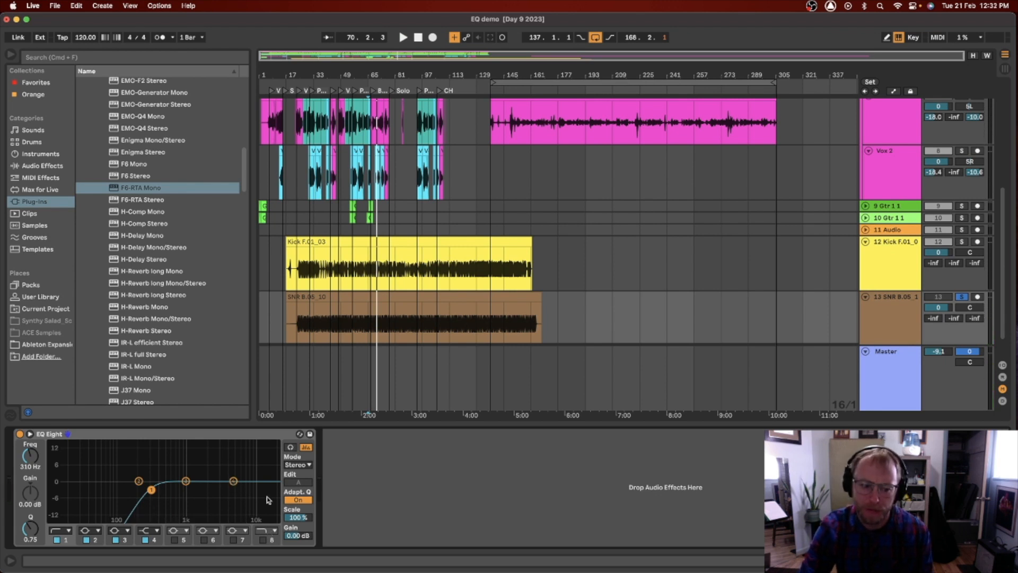
Enable the band 8 low-pass on the snare's EQ Eight and lower its cutoff to 6.96 kHz while listening
click(262, 539)
key(space)
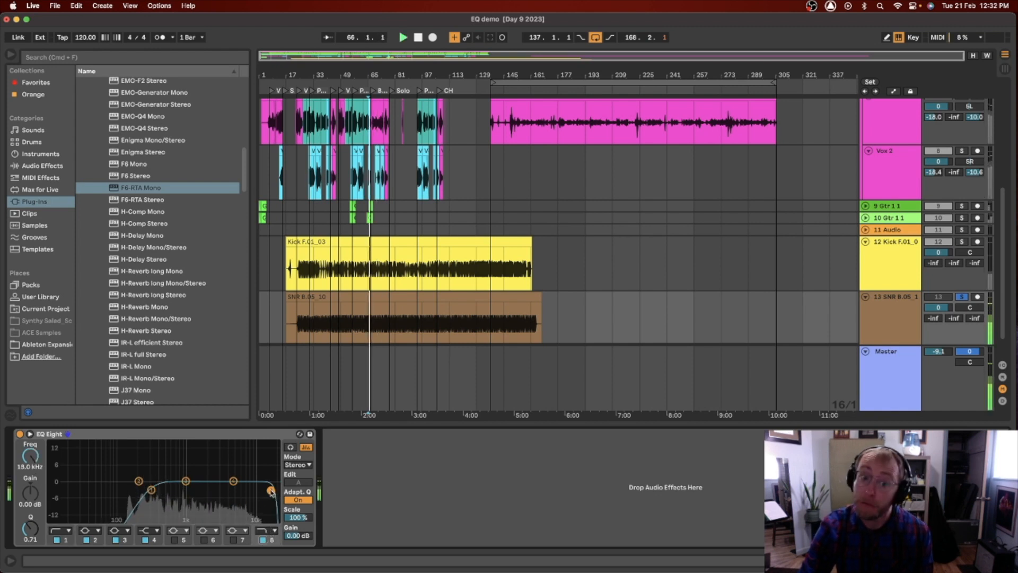
drag(271, 492, 243, 489)
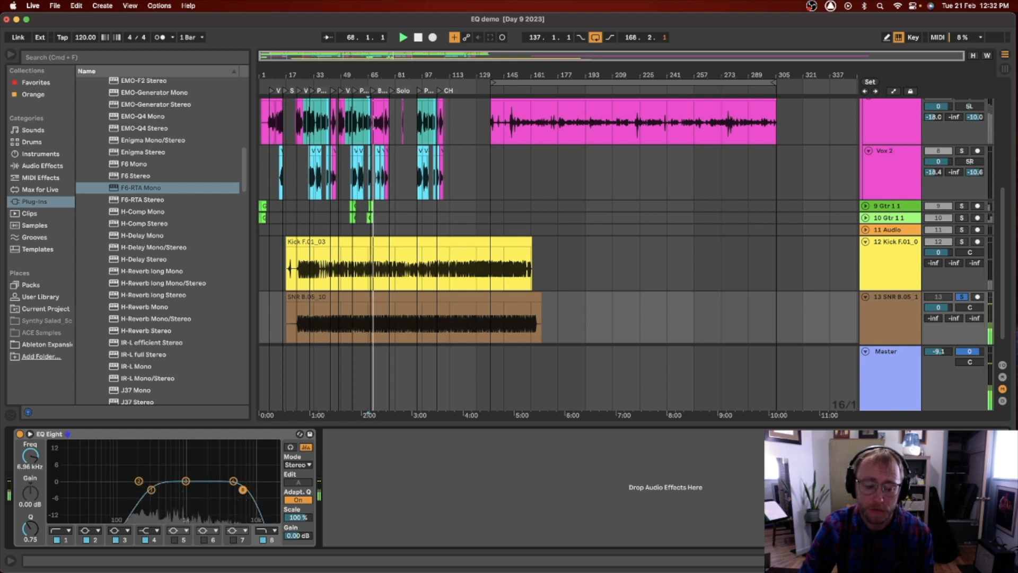
key(space)
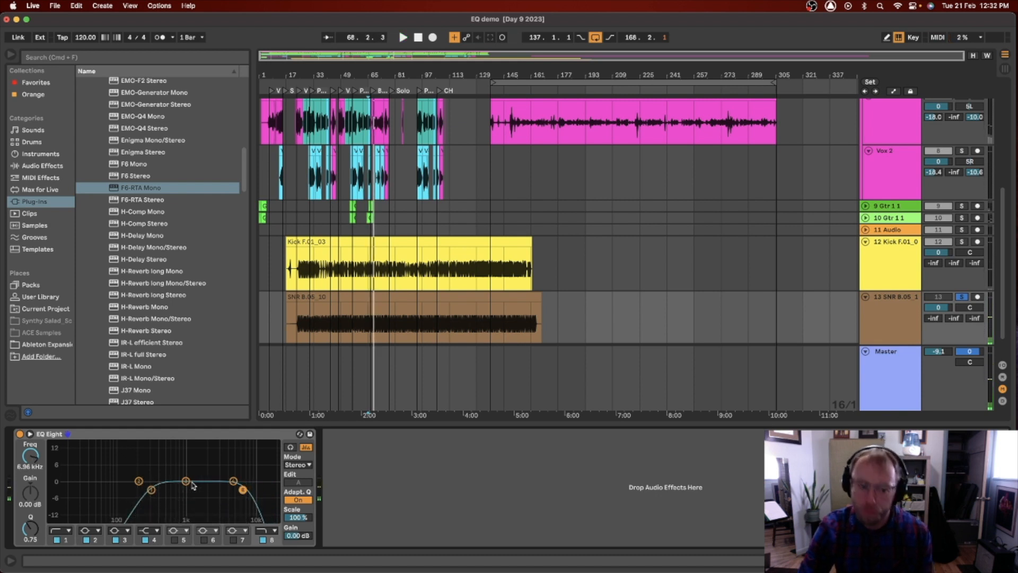
Shape band 3 of the snare's EQ Eight into a narrow 12.5 dB boost at 1.04 kHz with Q 4.25 and audition it
drag(186, 481, 195, 461)
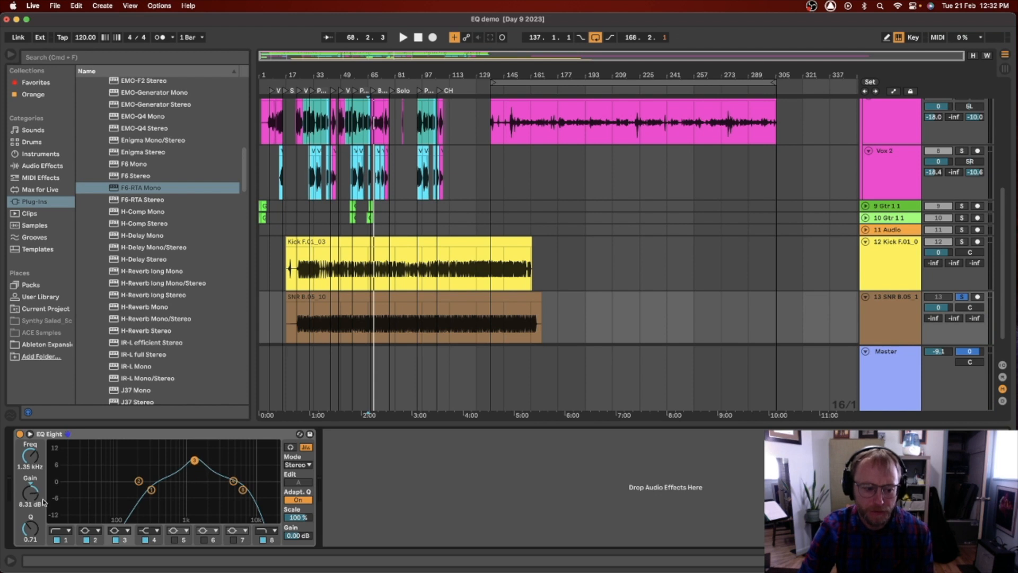
drag(30, 492, 31, 492)
mouse_move(28, 528)
mouse_down()
mouse_move(27, 503)
mouse_move(30, 533)
mouse_up()
mouse_move(194, 460)
mouse_down()
mouse_move(175, 452)
mouse_move(222, 451)
mouse_move(187, 449)
mouse_up()
key(space)
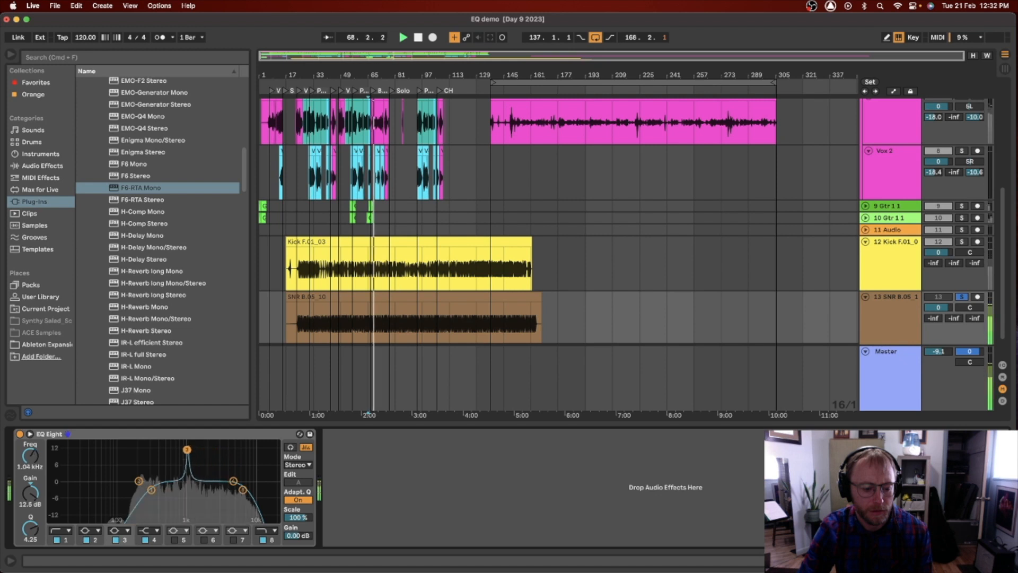
Widen the snare's band 3 to Q 1.72 and turn it into a 9.05 dB cut at 979 Hz during playback
drag(31, 528, 30, 544)
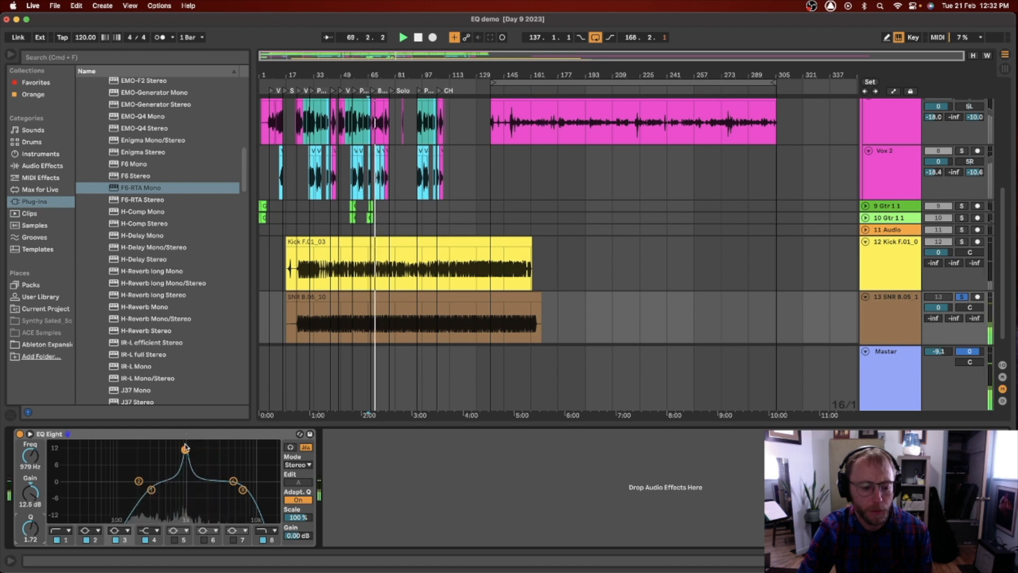
drag(185, 450, 185, 494)
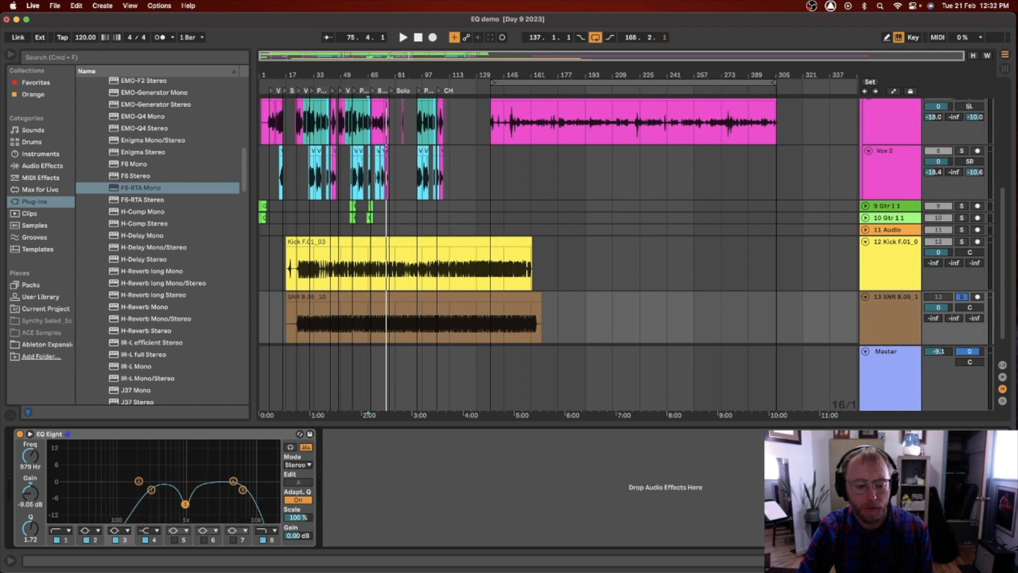
key(space)
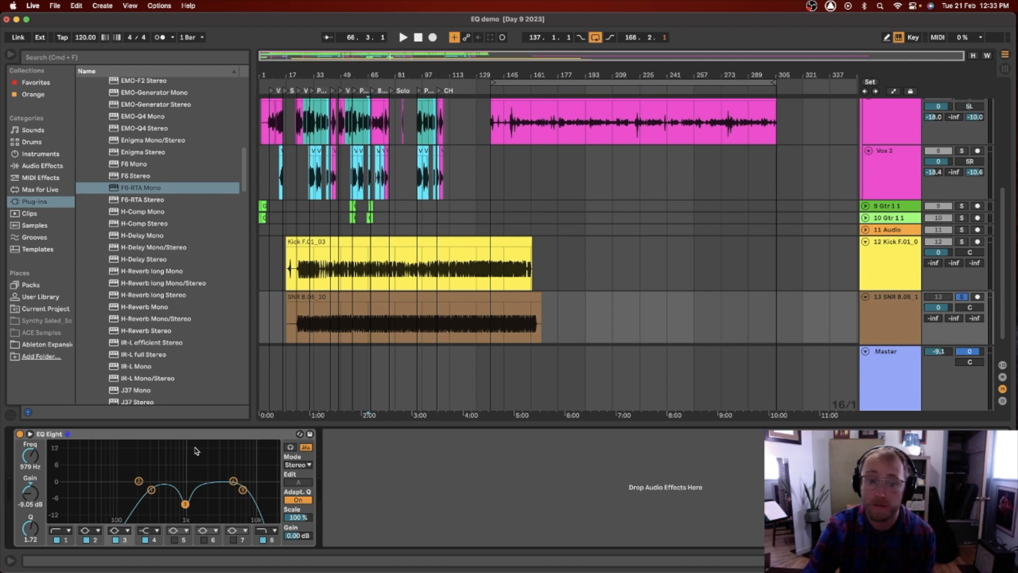
Solo the Vox 1 track and audition the vocal with its flat EQ from bar 49
scroll(827, 159, up, 5)
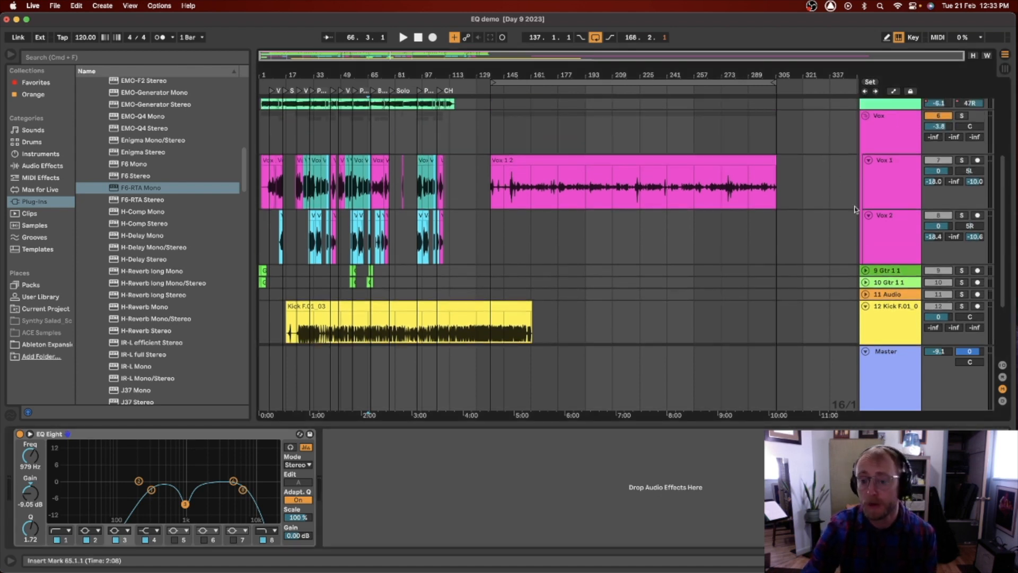
scroll(869, 223, up, 5)
scroll(891, 265, down, 2)
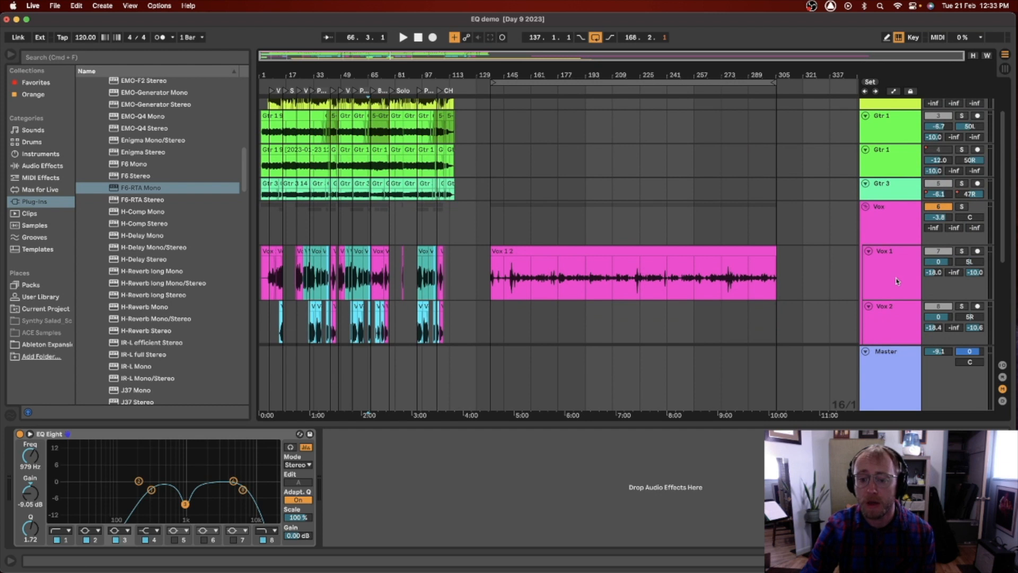
click(896, 281)
scroll(689, 263, down, 1)
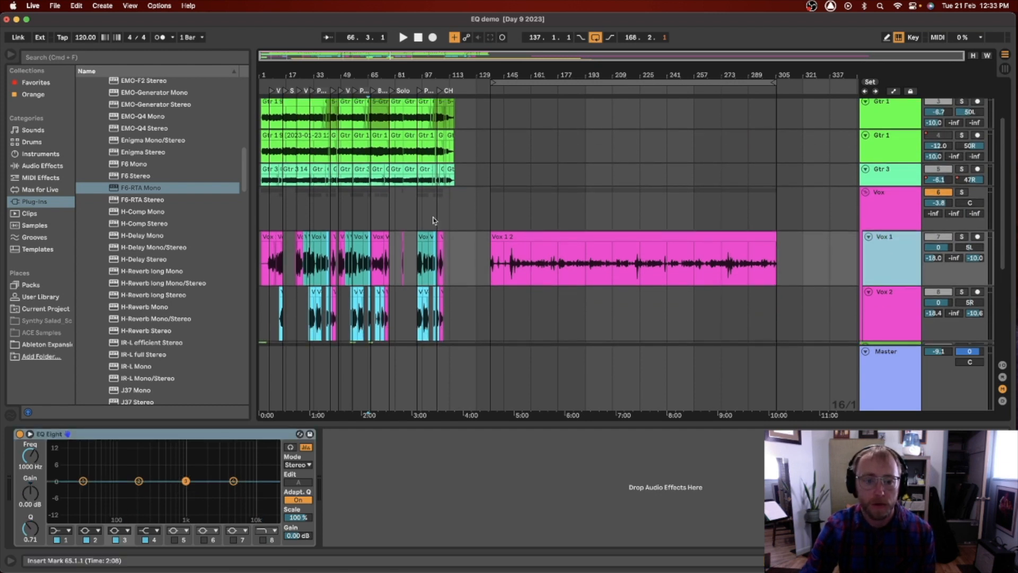
drag(346, 76, 362, 146)
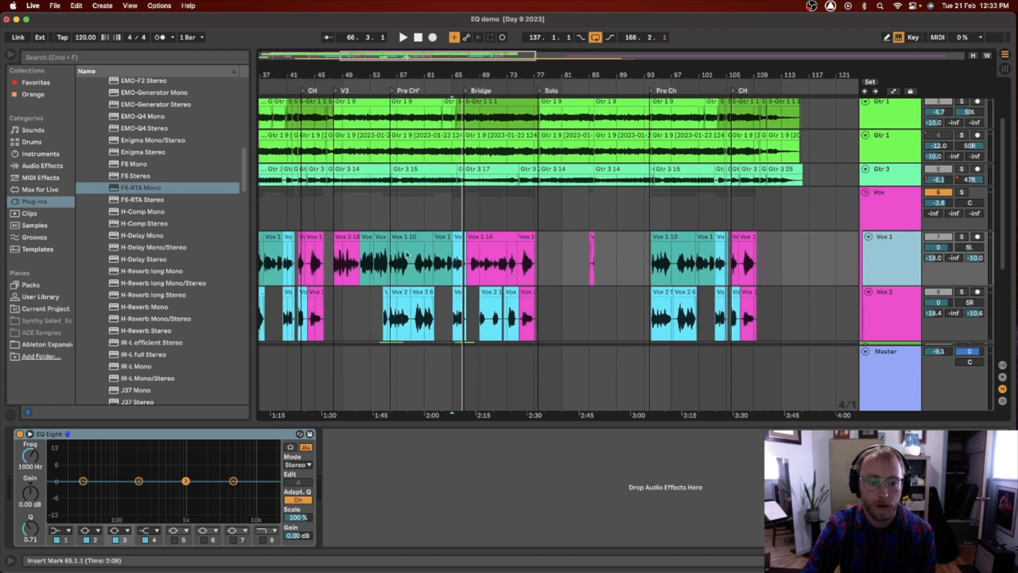
click(342, 273)
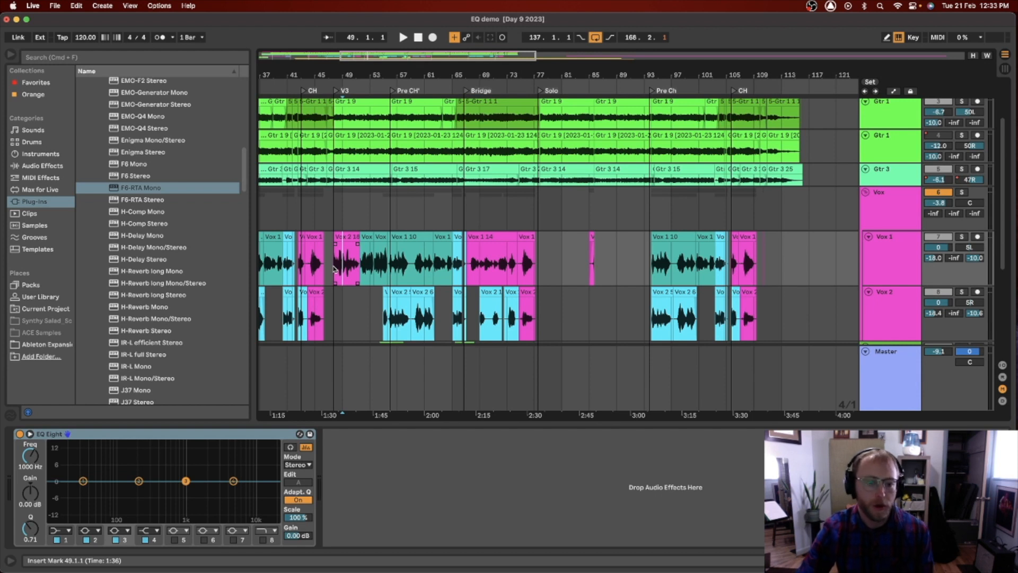
key(space)
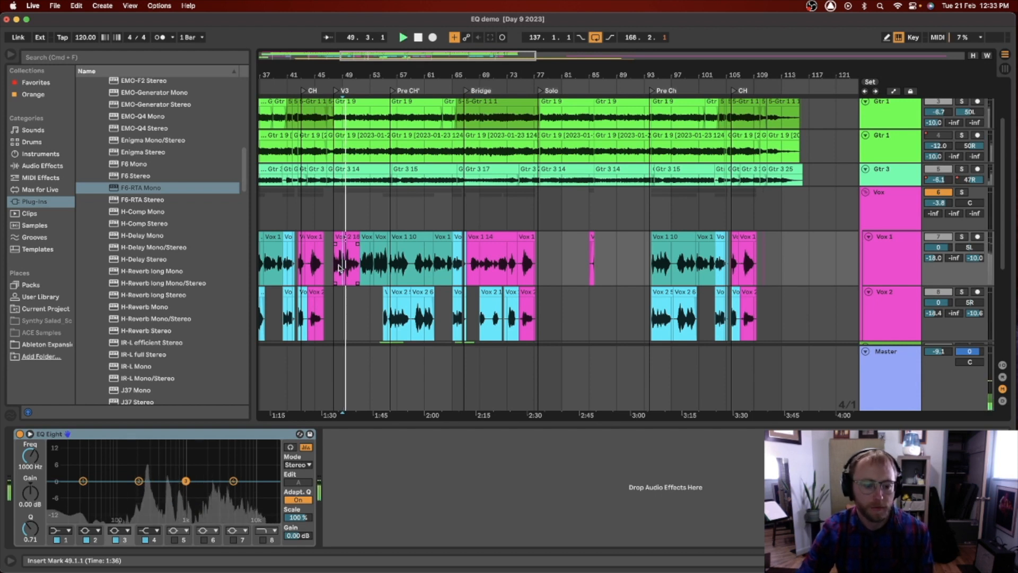
click(961, 237)
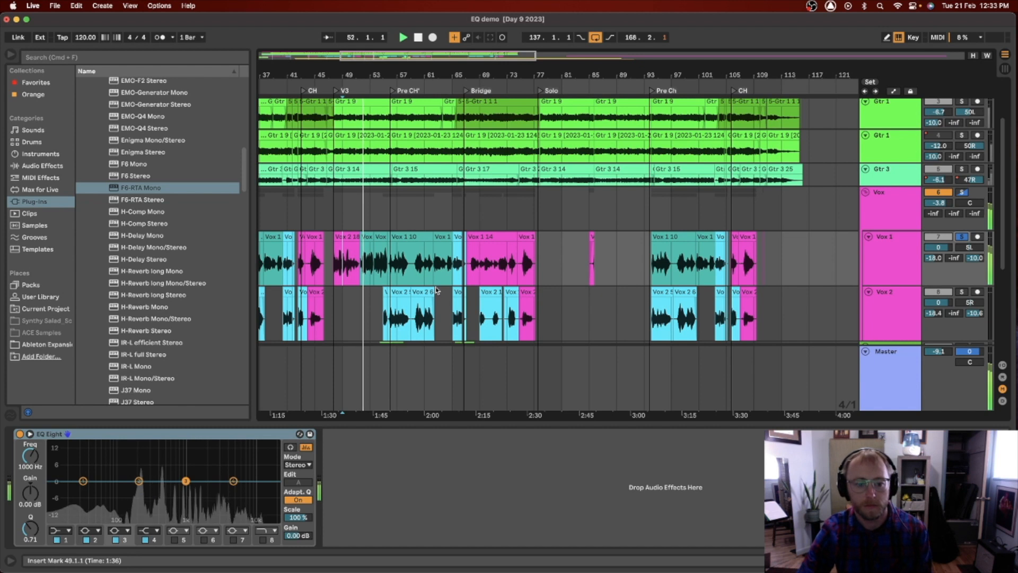
key(space)
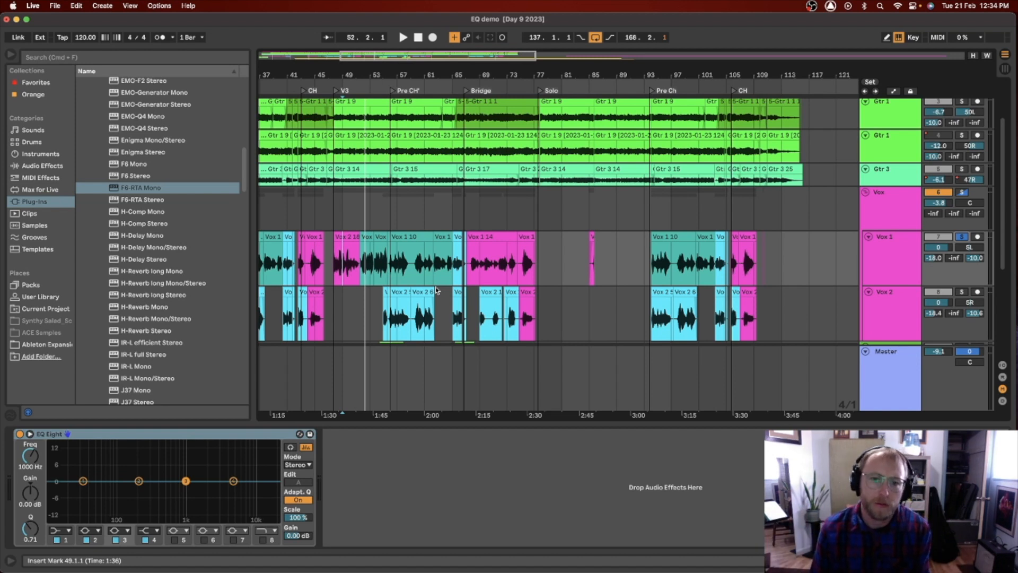
Set band 1 of Vox 1's EQ Eight to high-pass, raise its cutoff to 194 Hz, and audition the vocal
scroll(850, 258, up, 3)
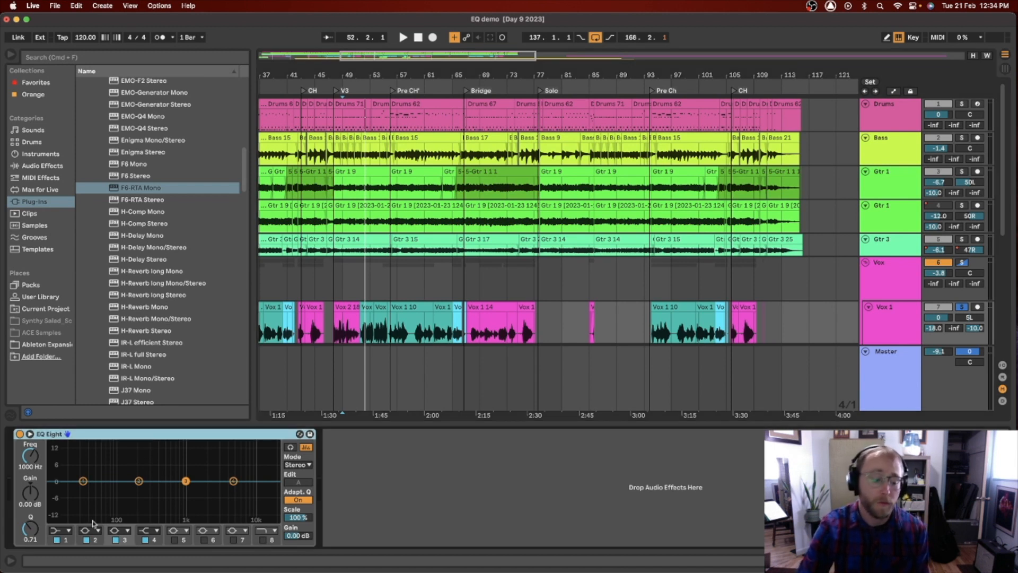
click(60, 531)
click(67, 465)
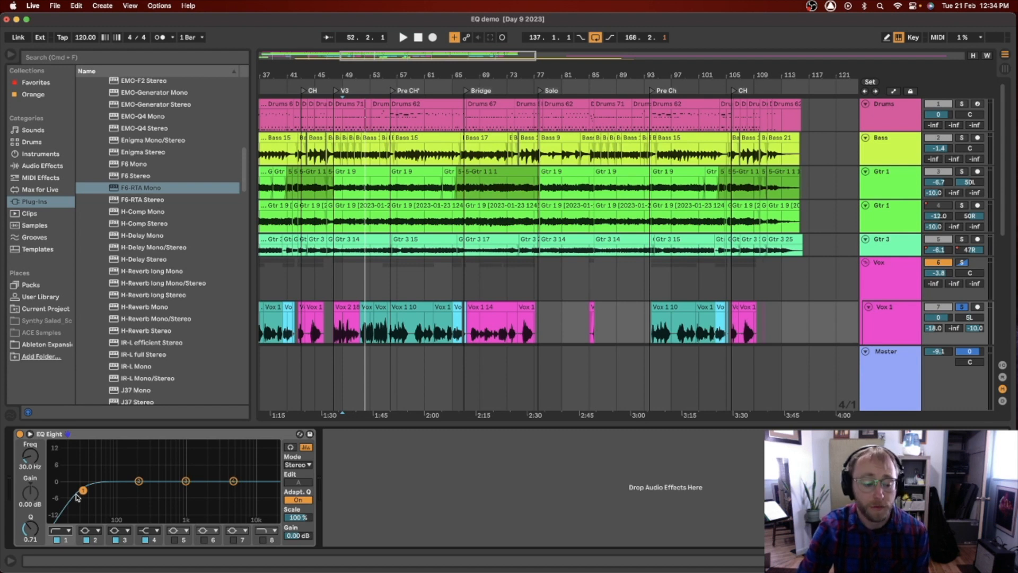
key(space)
drag(83, 490, 132, 489)
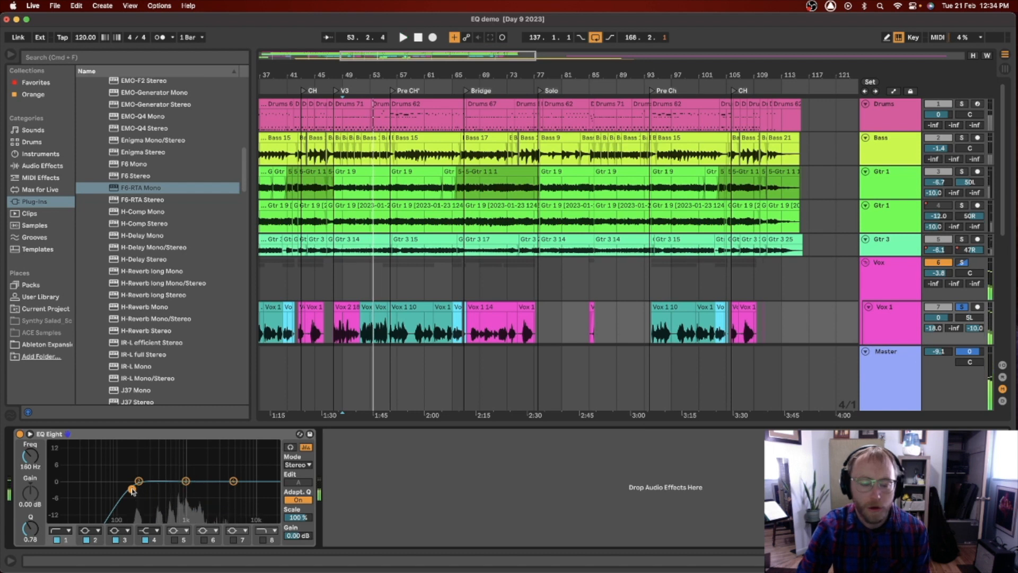
drag(132, 489, 137, 488)
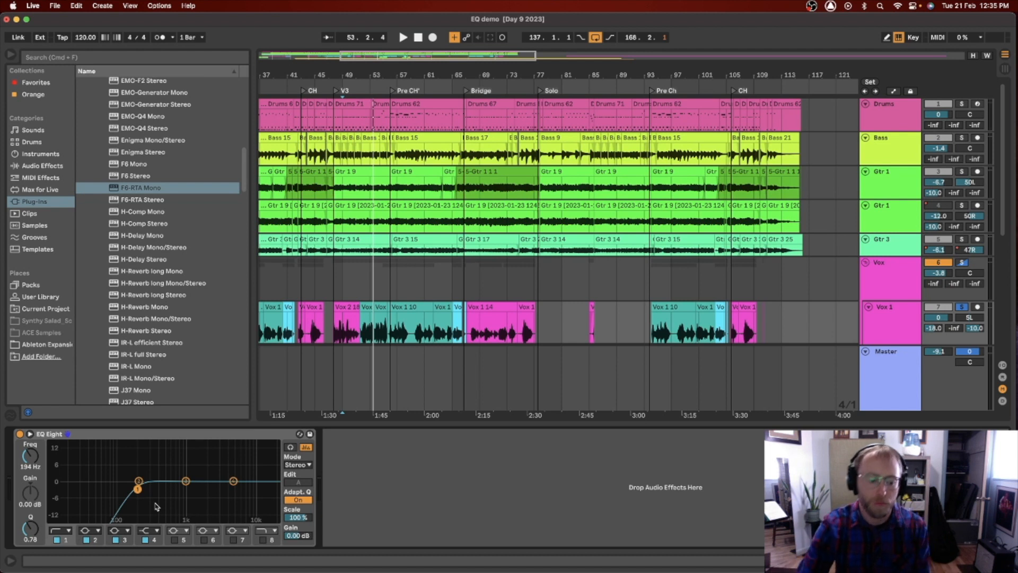
key(space)
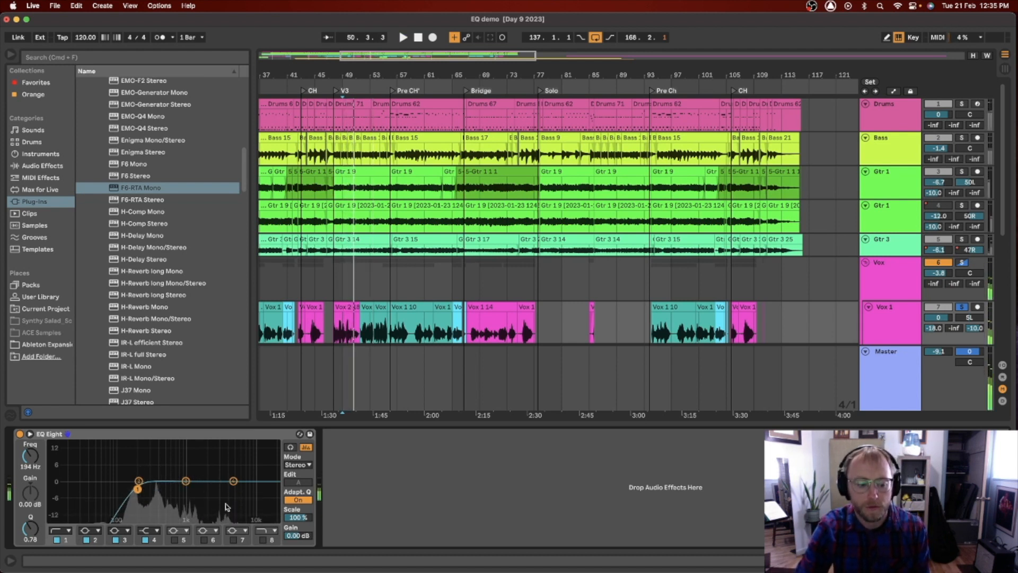
key(space)
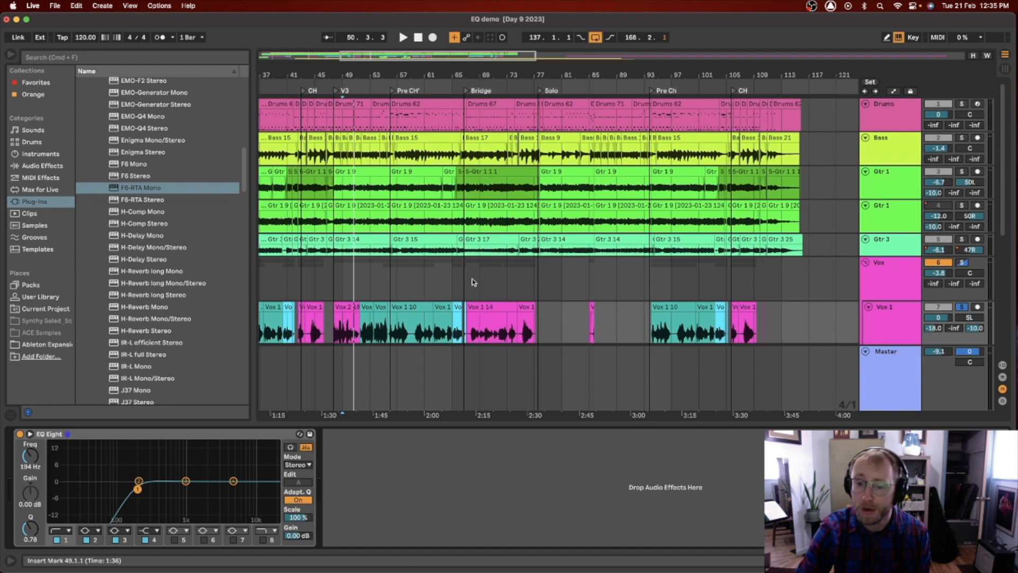
Solo the Bass track and play it to view its frequency spectrum in EQ Eight
click(890, 150)
click(961, 138)
key(space)
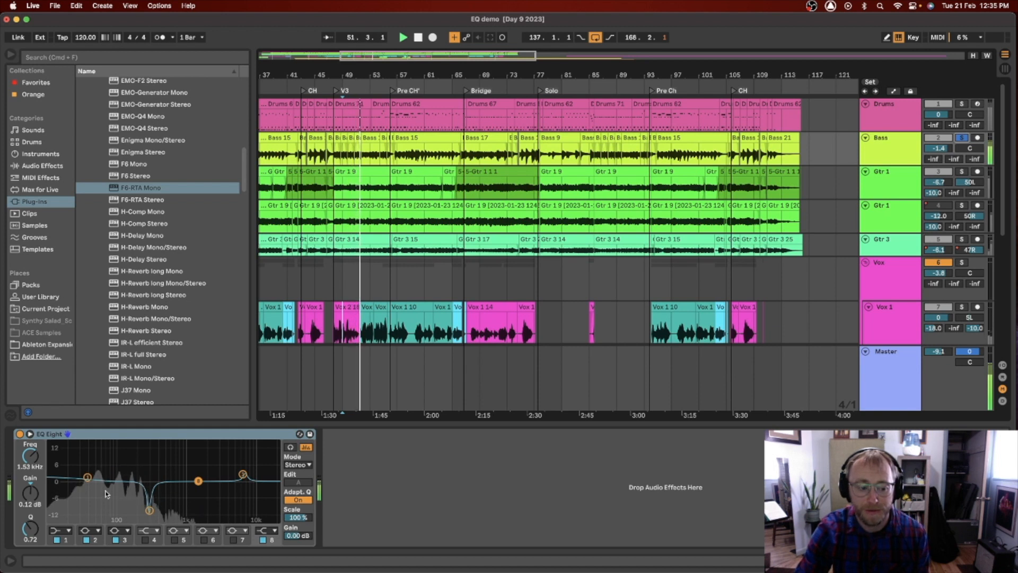
key(space)
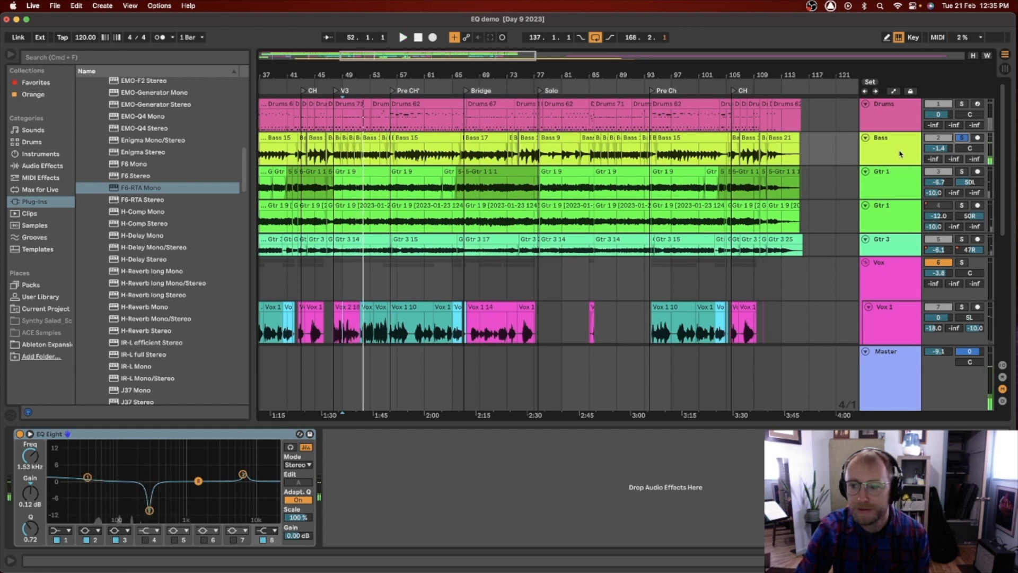
Solo the Vox group and readjust Vox 1's band 1 high-pass to 163 Hz with Q 0.69 during playback
click(894, 287)
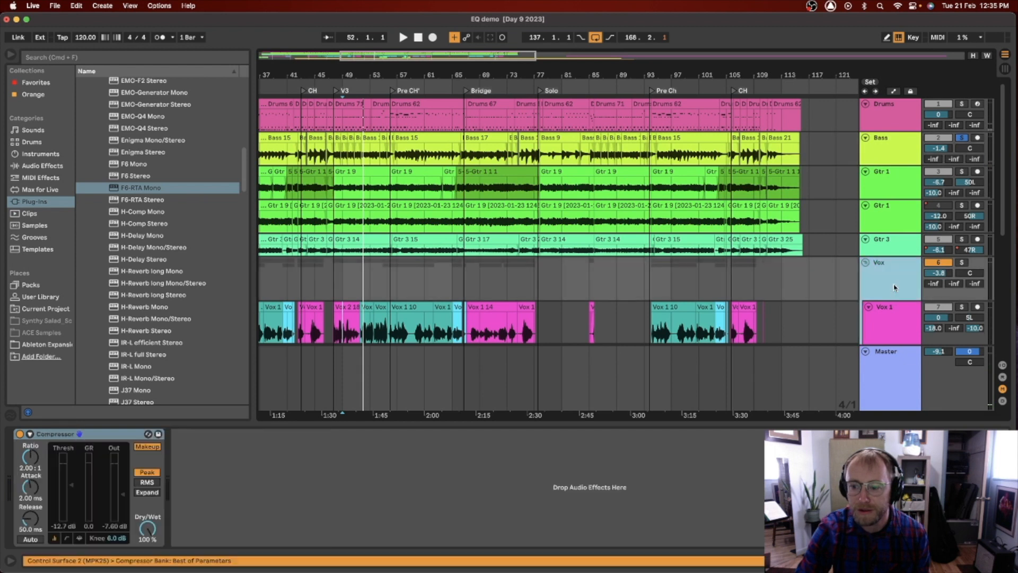
click(891, 324)
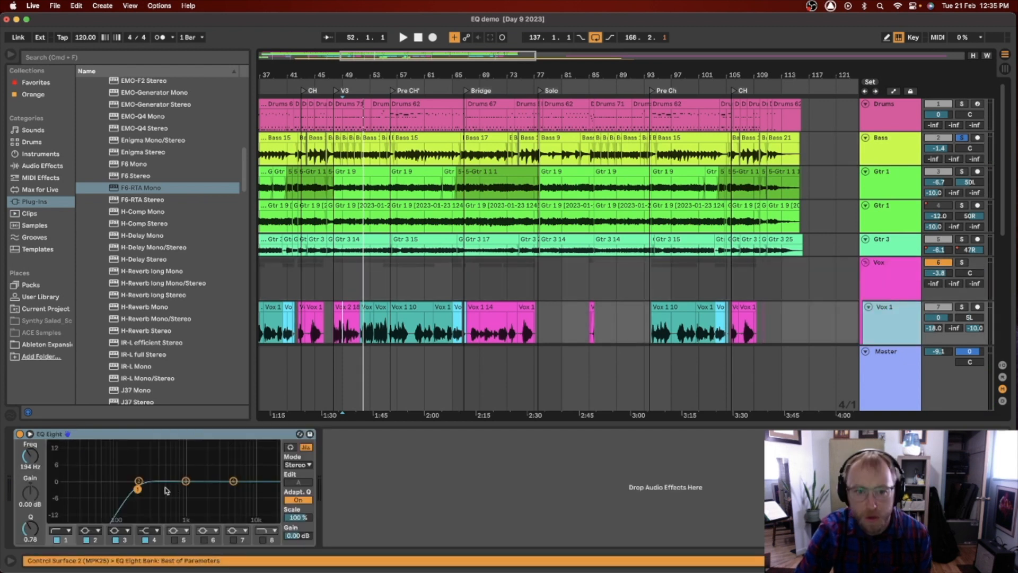
key(space)
click(962, 262)
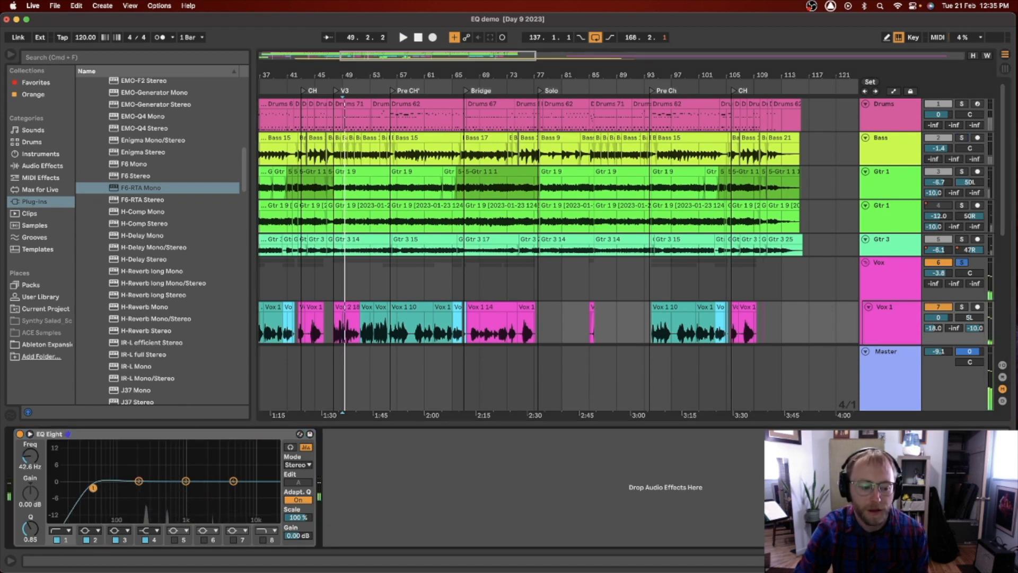
drag(133, 487, 133, 492)
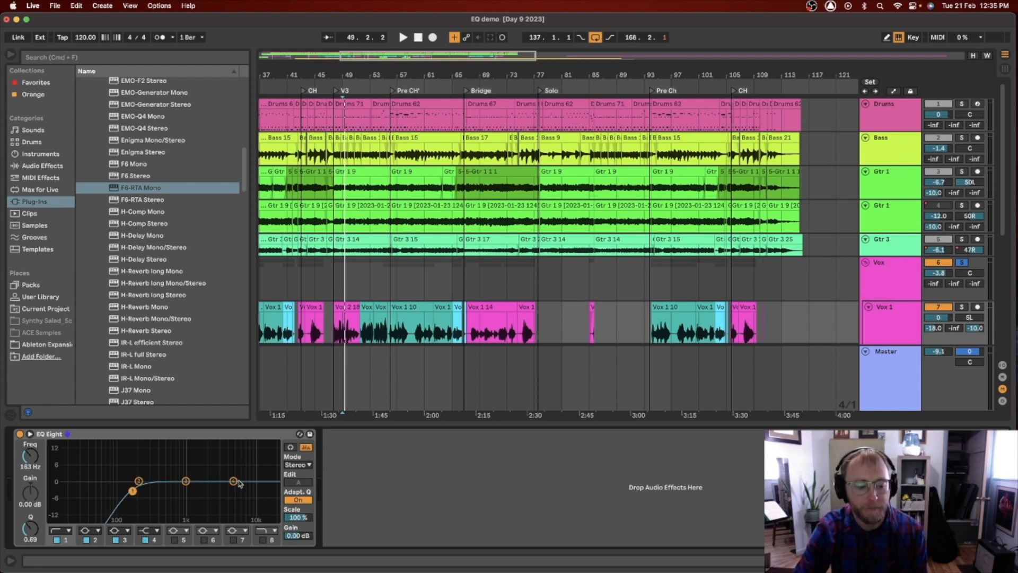
Sweep a narrow band 3 boost with Q 2.59 on Vox 1, and turn it into a 6.32 dB cut at 681 Hz
drag(186, 485, 171, 467)
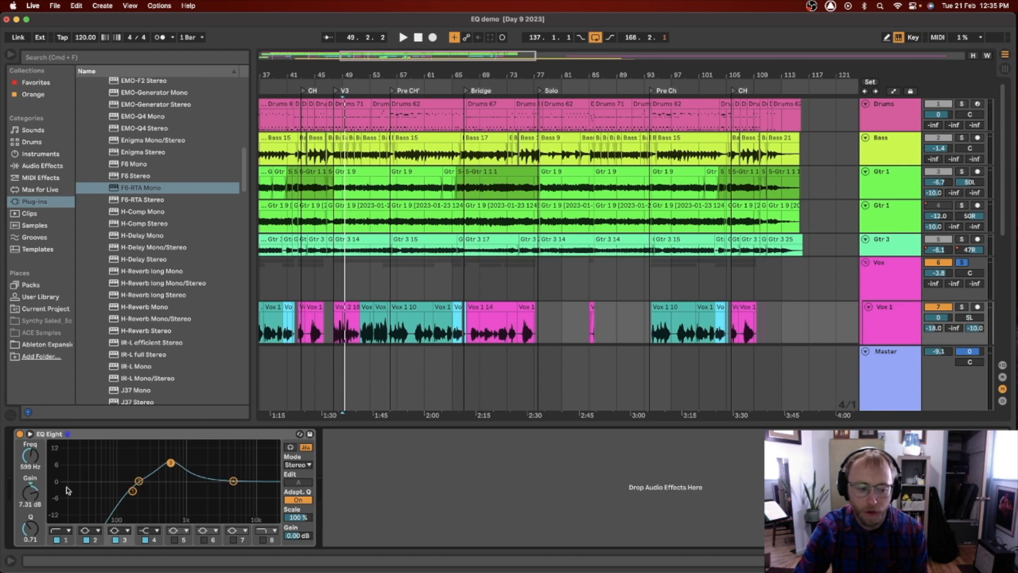
drag(29, 499, 30, 519)
mouse_move(171, 461)
mouse_down()
mouse_move(157, 459)
mouse_move(192, 457)
mouse_move(168, 454)
mouse_up()
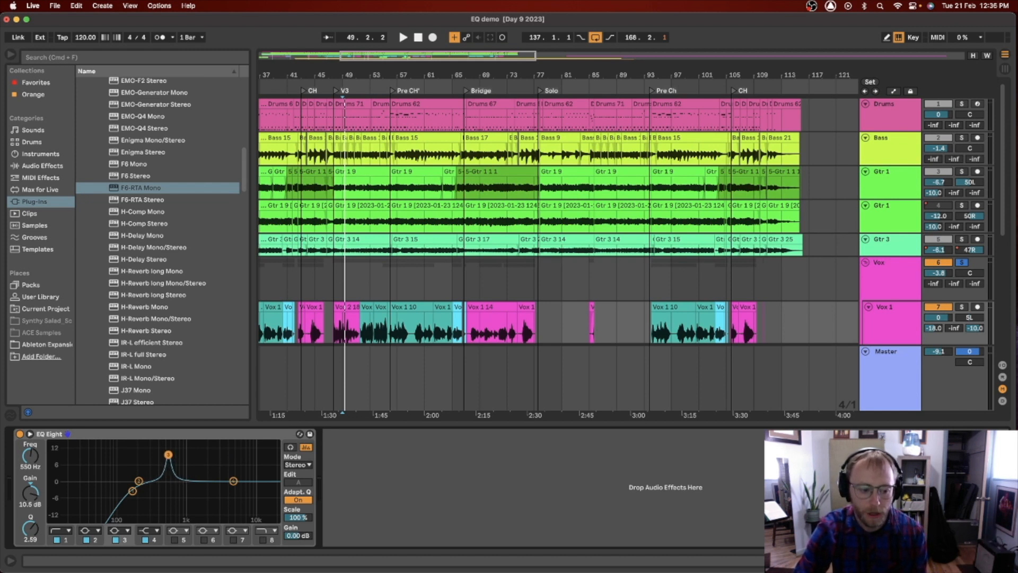
drag(168, 455, 174, 496)
key(space)
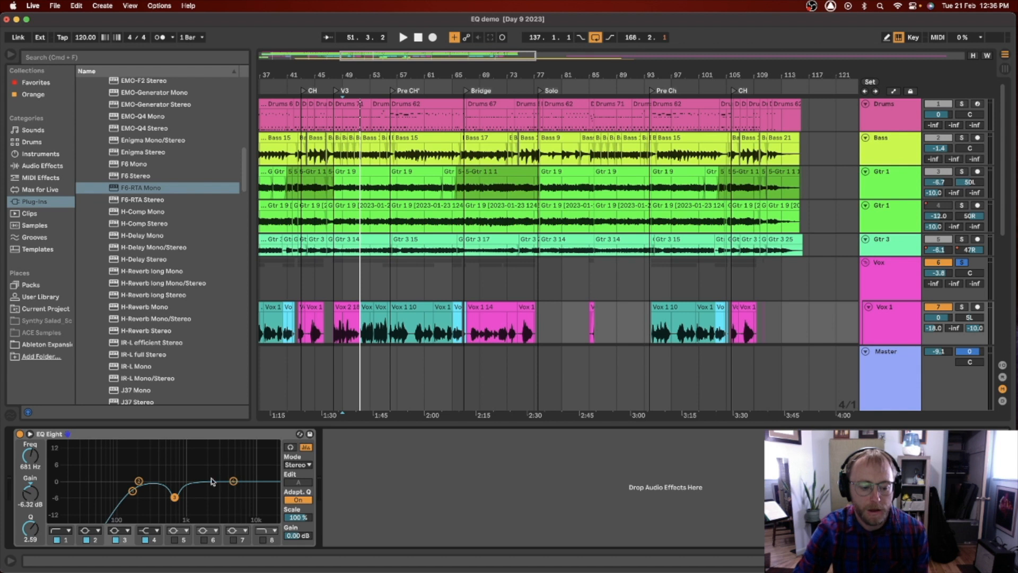
Enable band 6 on Vox 1's EQ Eight and raise it into a broad upper-mid boost, leaving band 5 off
click(204, 539)
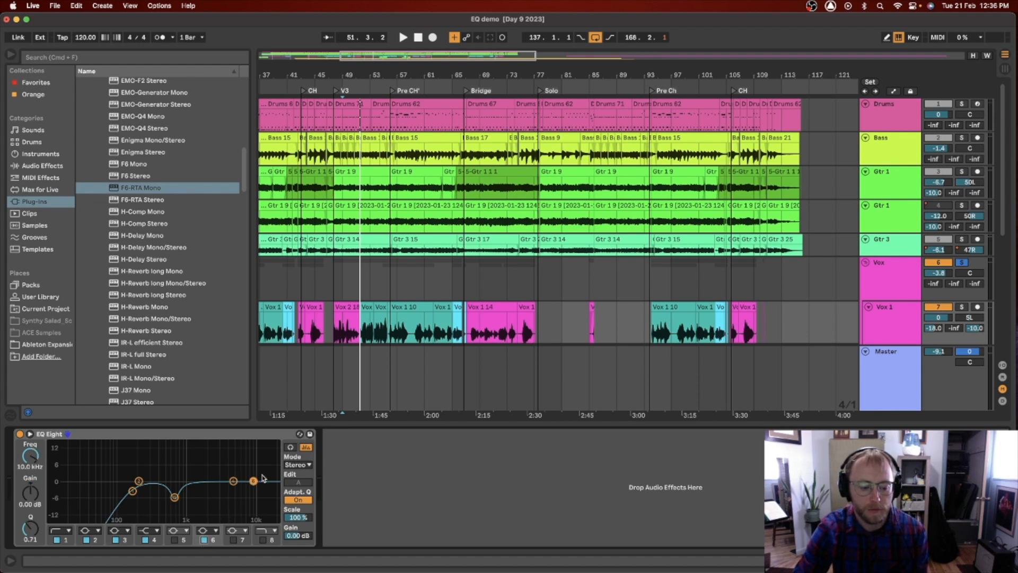
drag(254, 481, 217, 471)
click(205, 540)
click(204, 540)
click(184, 540)
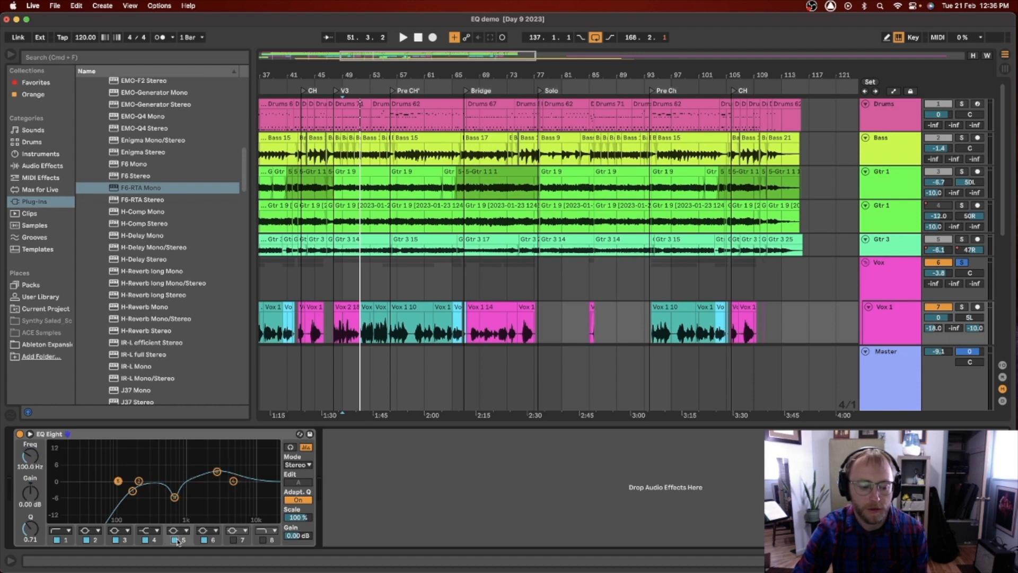
click(204, 540)
click(207, 540)
Set Vox 1's band 6 to a 2.60 dB boost at 10.0 kHz with Q 1.94 and audition it
drag(218, 473, 215, 461)
drag(31, 494, 29, 466)
drag(30, 528, 31, 504)
drag(218, 462, 254, 472)
key(space)
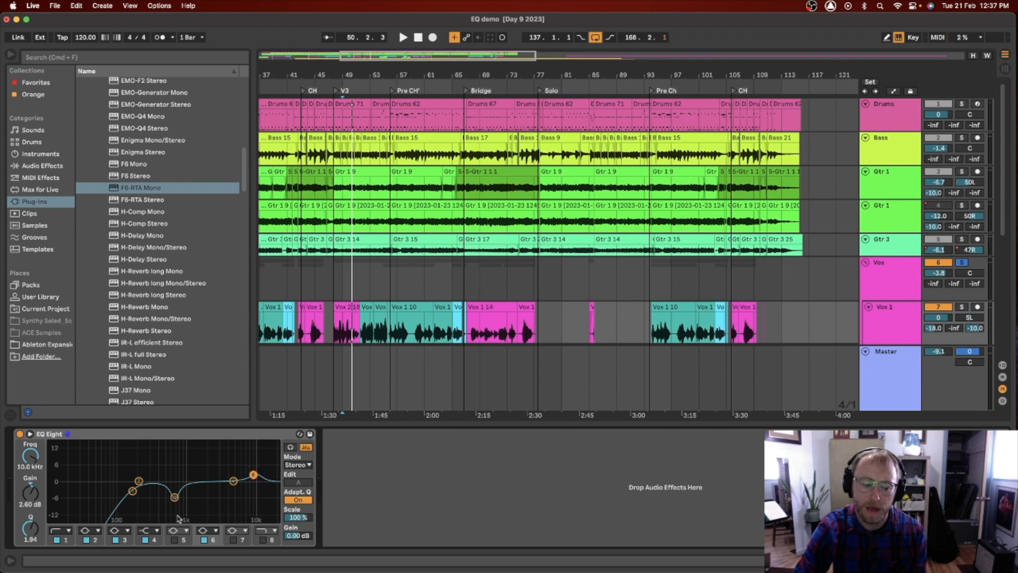
Narrow Vox 1's band 6 boost to Q 5.45 and deepen the band 3 cut to -7.31 dB
drag(30, 530, 30, 520)
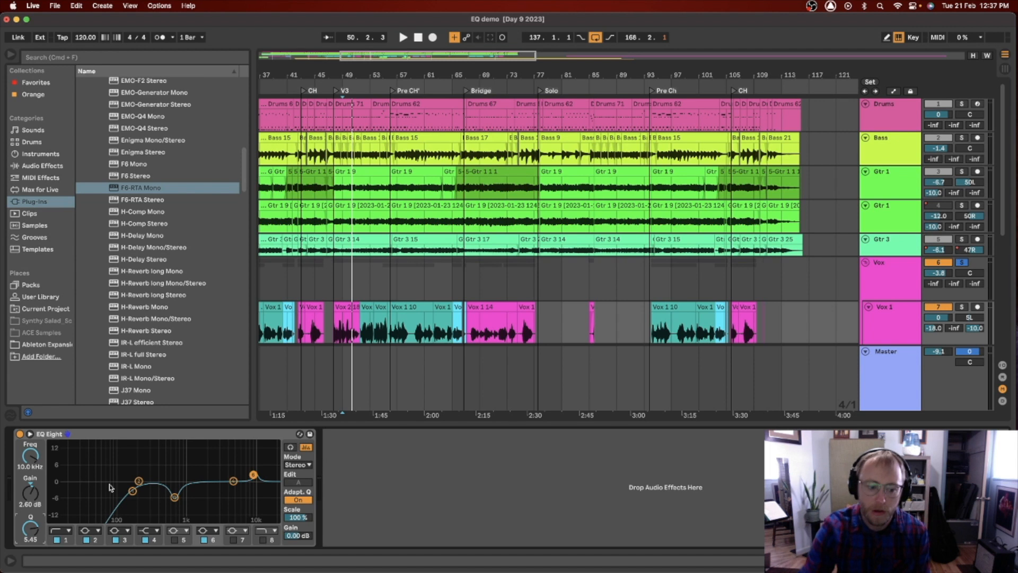
drag(172, 499, 172, 501)
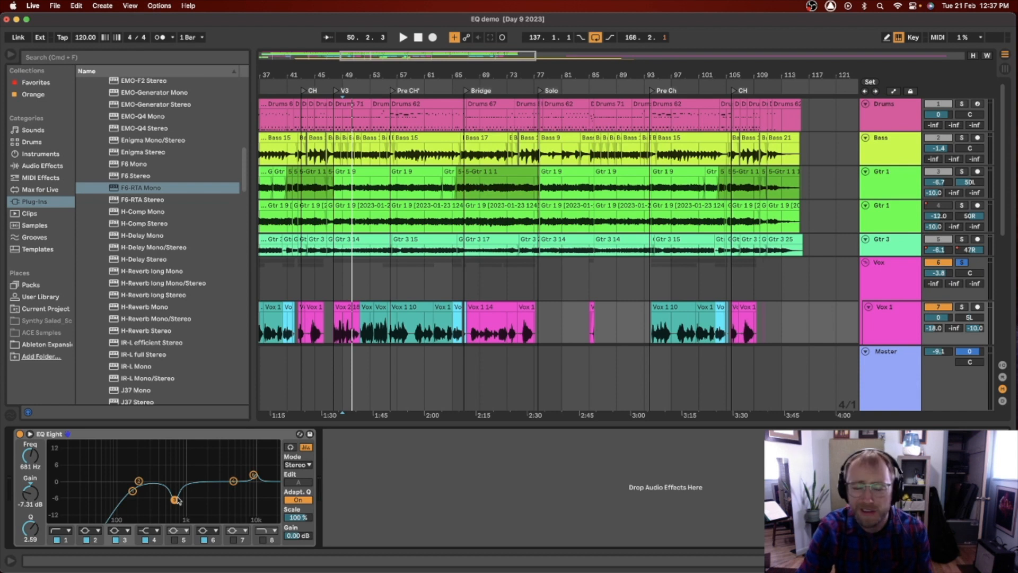
Change Vox 1's band 4 to a bell filter and sweep its boost through the upper mids during playback, narrowing it to Q 7.58
drag(233, 481, 217, 481)
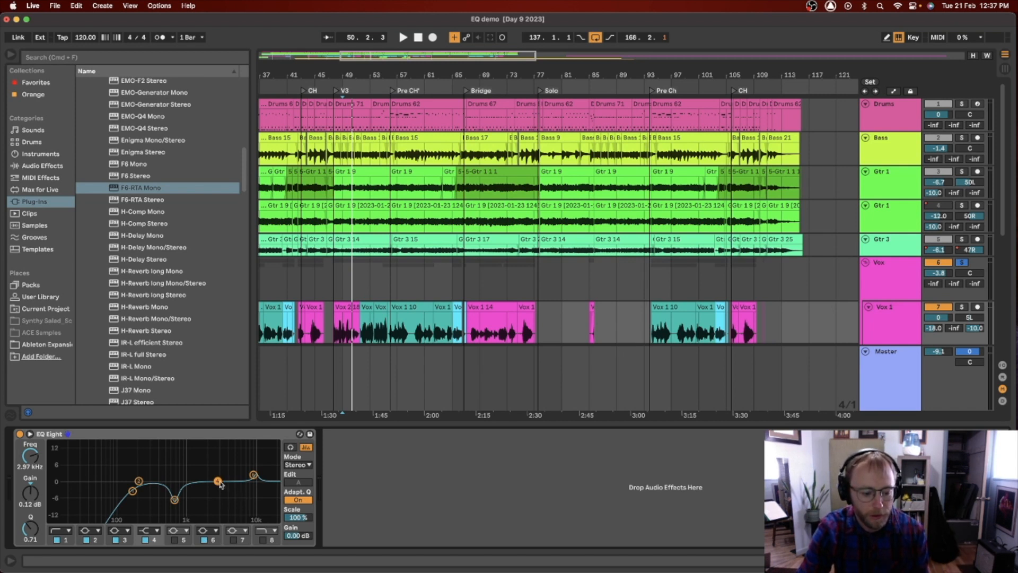
click(150, 531)
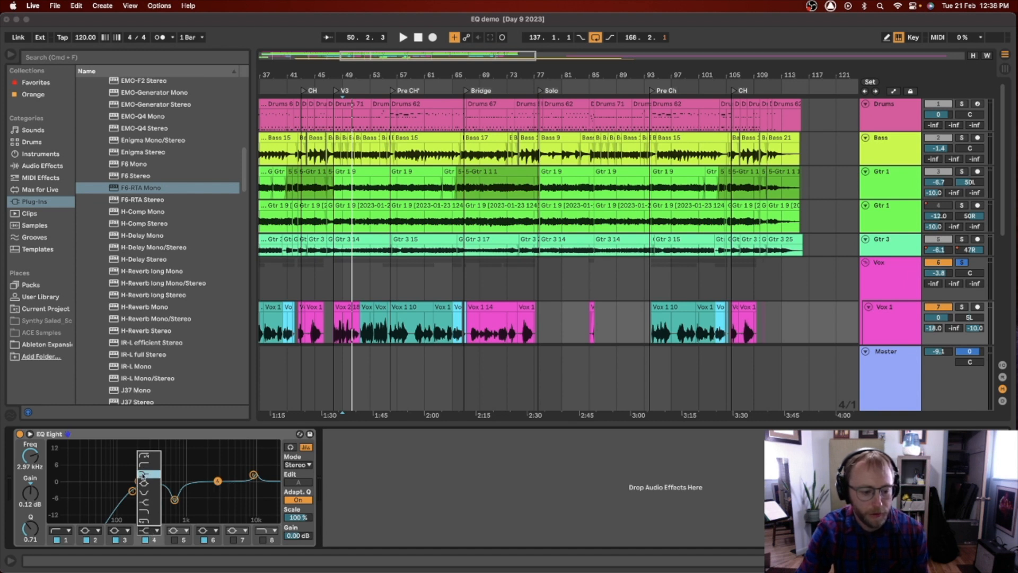
click(145, 476)
drag(218, 480, 210, 451)
drag(28, 527, 28, 506)
key(space)
drag(211, 451, 238, 473)
drag(29, 528, 31, 510)
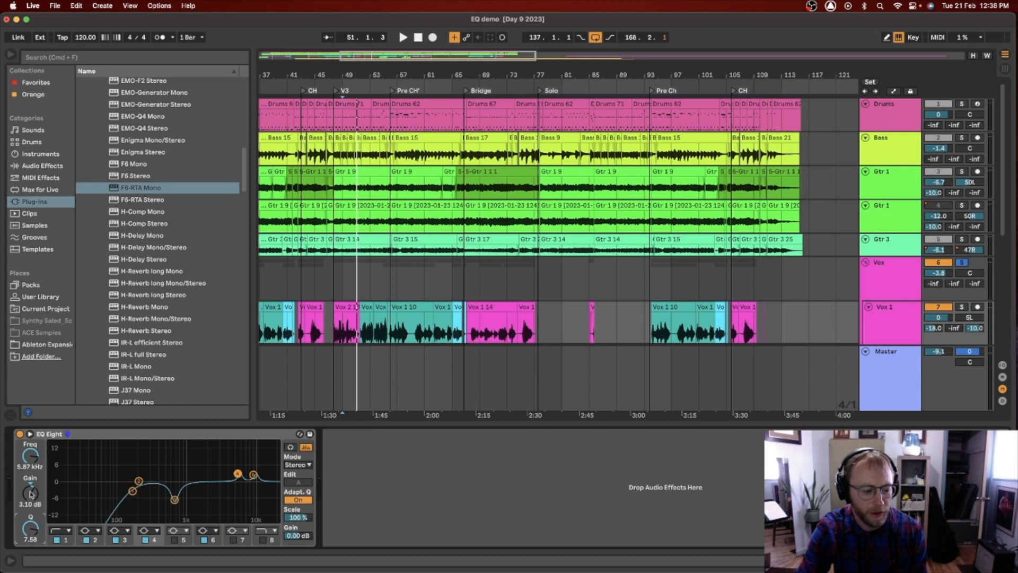
Set Vox 1's band 4 to a 2.85 dB boost at 4.95 kHz and audition it
drag(33, 460, 33, 470)
drag(231, 473, 236, 509)
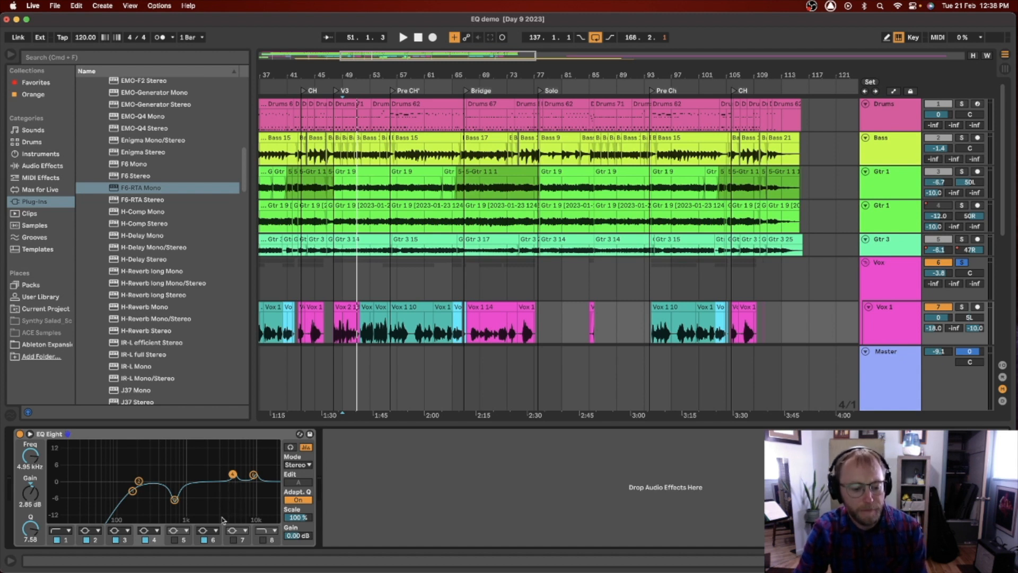
key(space)
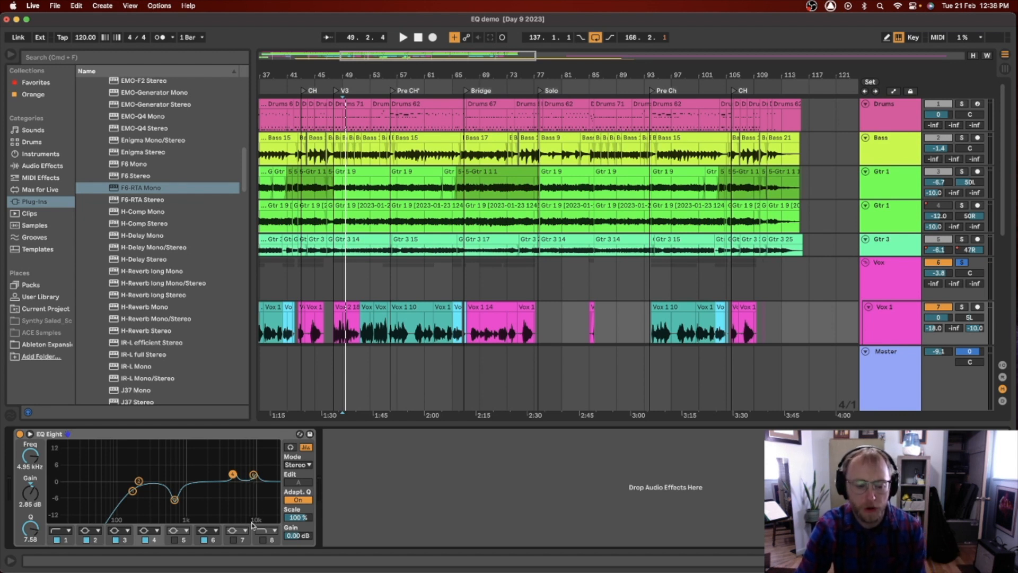
Enable the low-pass filter on band 8 of Vox 1's EQ Eight and set it to 22.0 kHz with Q 0.12
click(263, 539)
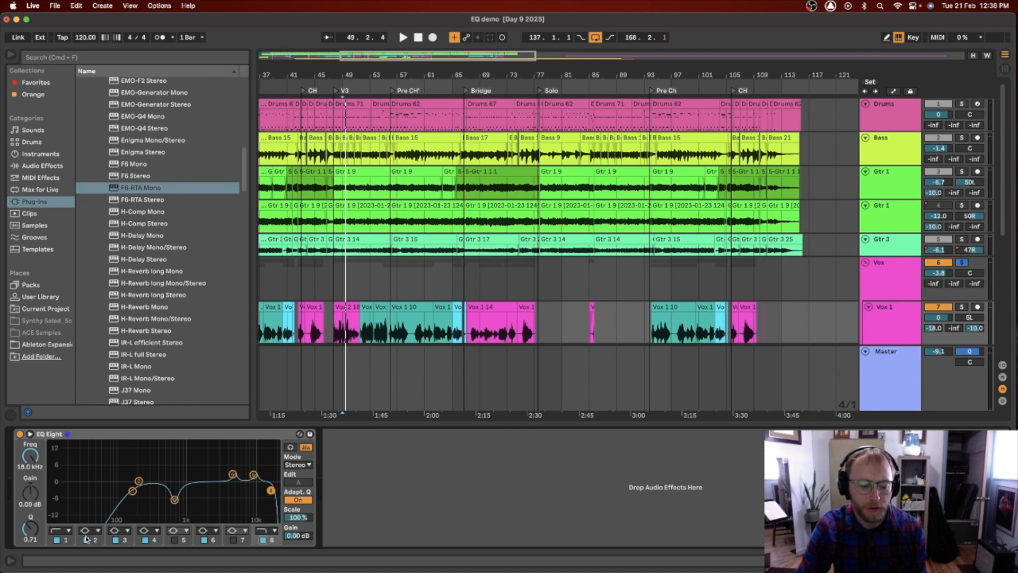
drag(26, 530, 26, 566)
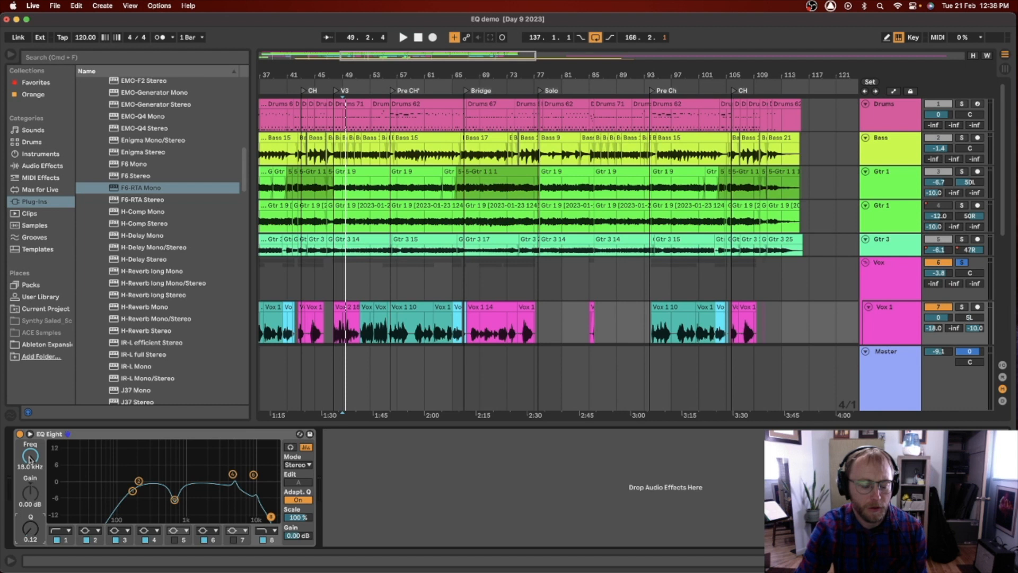
drag(30, 455, 30, 446)
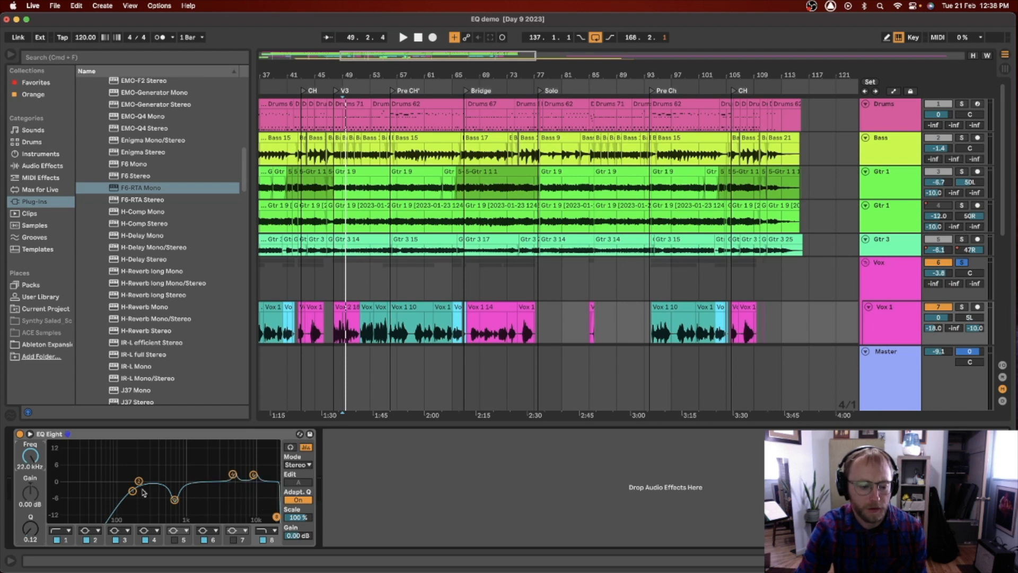
Change Vox 1's band 8 to a high shelf with -3.84 dB gain at 13.2 kHz and audition it
click(265, 530)
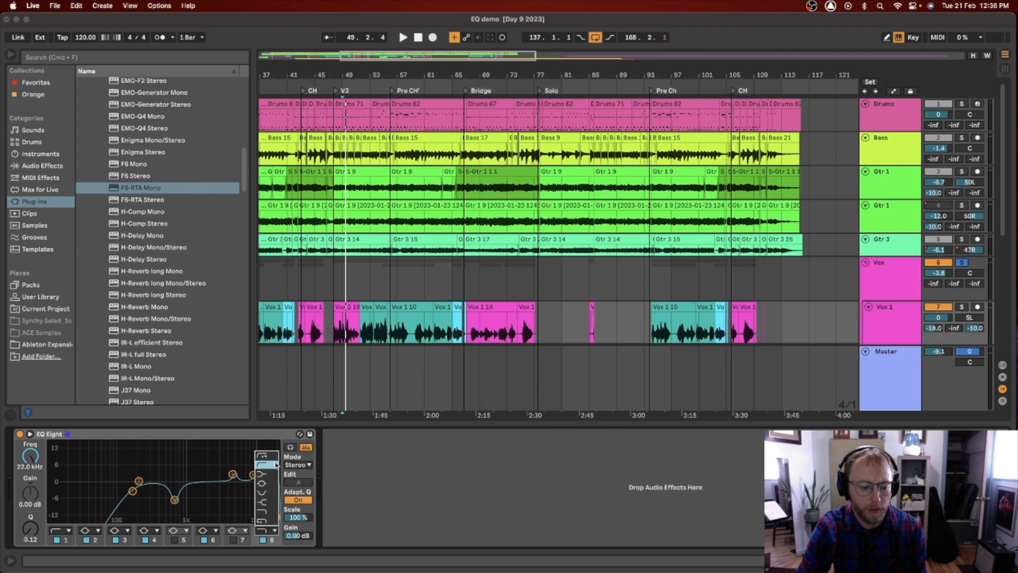
click(274, 503)
drag(278, 480, 261, 491)
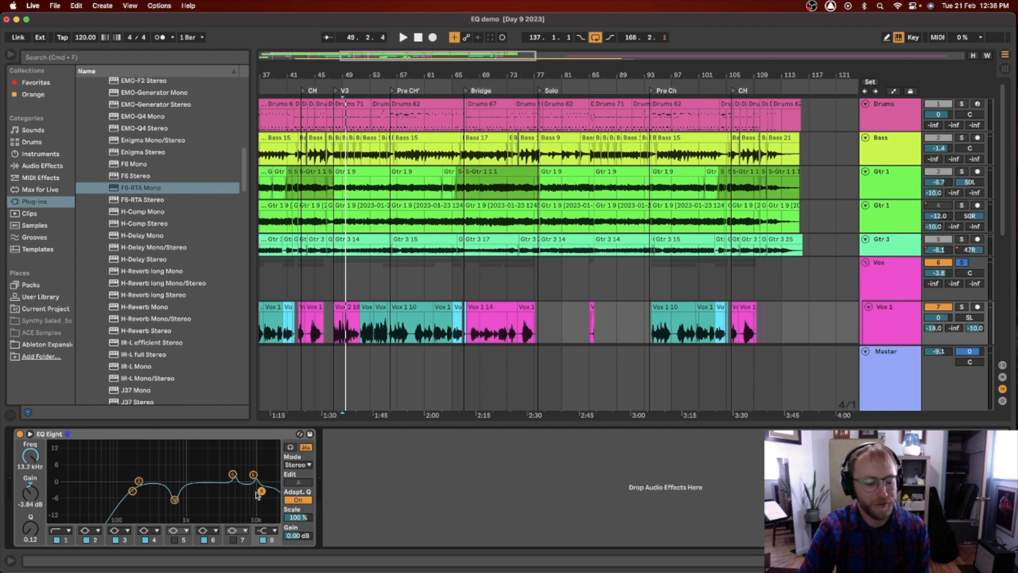
key(space)
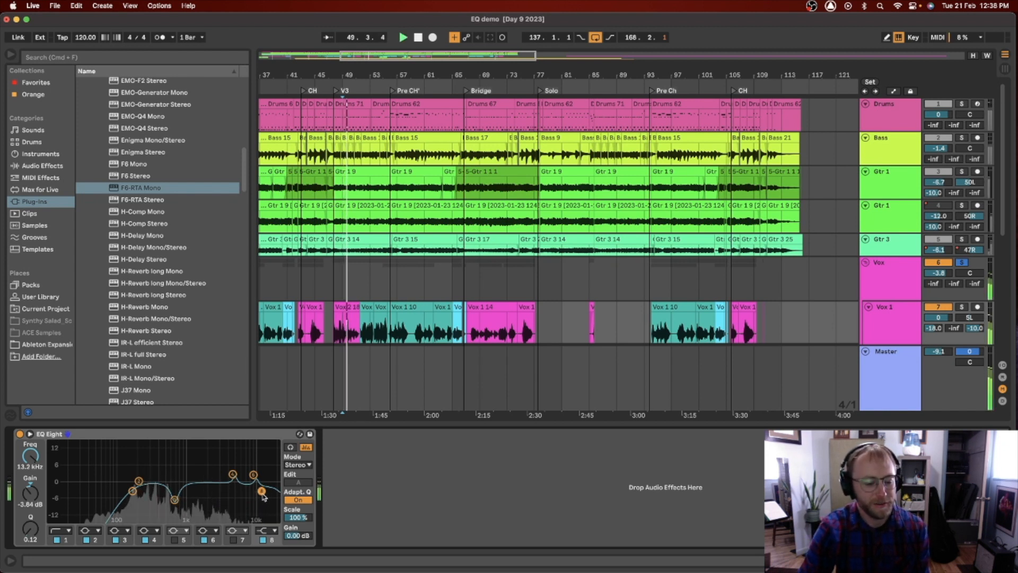
key(space)
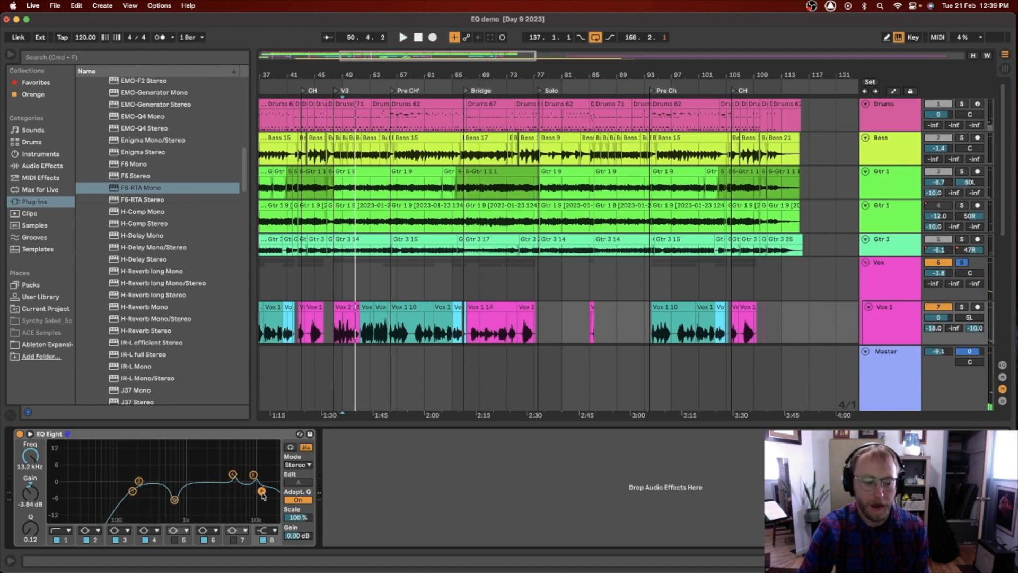